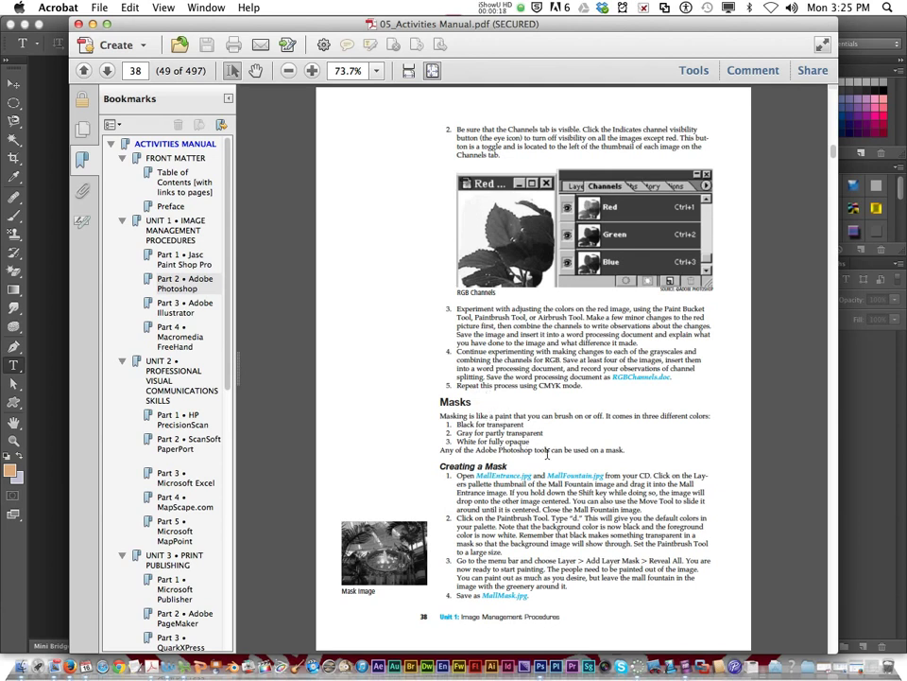
Examine the Masks section and the Creating a Mask instructions on page 38 of the activities manual
click(312, 70)
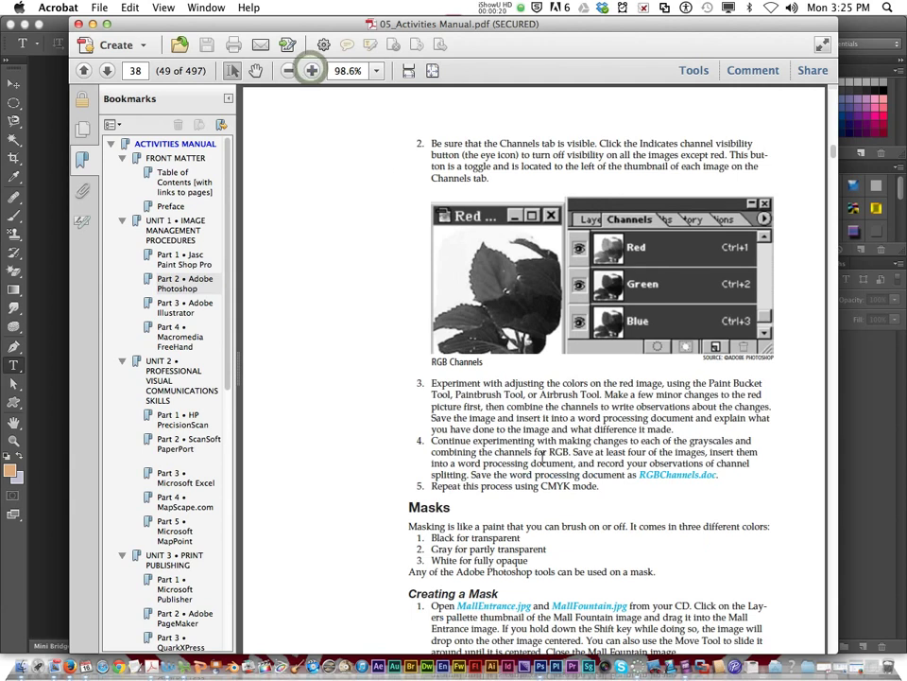
scroll(542, 457, down, 2)
scroll(541, 457, down, 2)
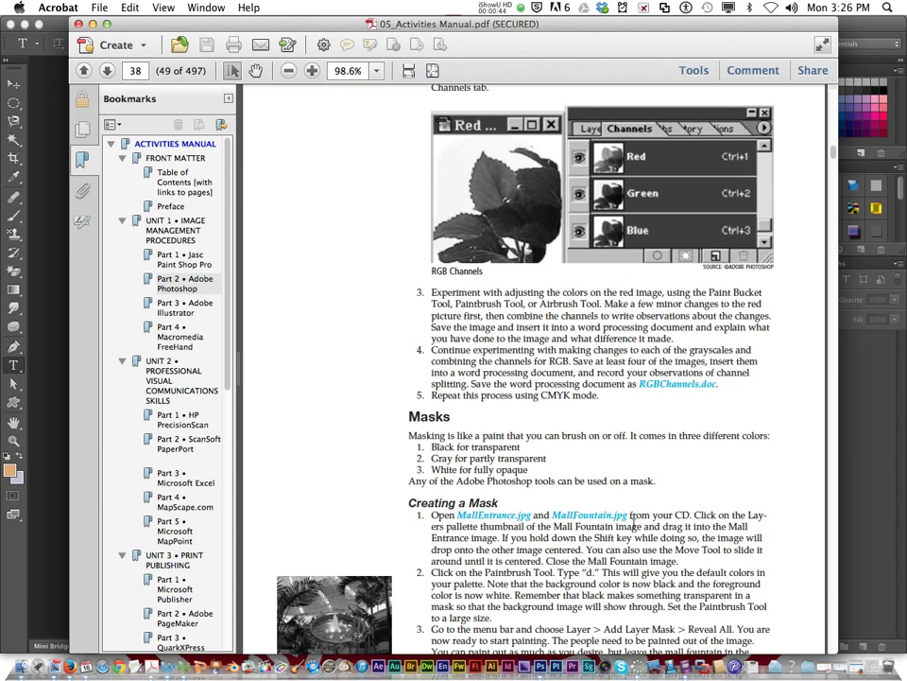
Switch to Photoshop and open MallEntrance.jpg and MallFountain.jpg together from the Un1Pt2_Photoshop folder
click(59, 483)
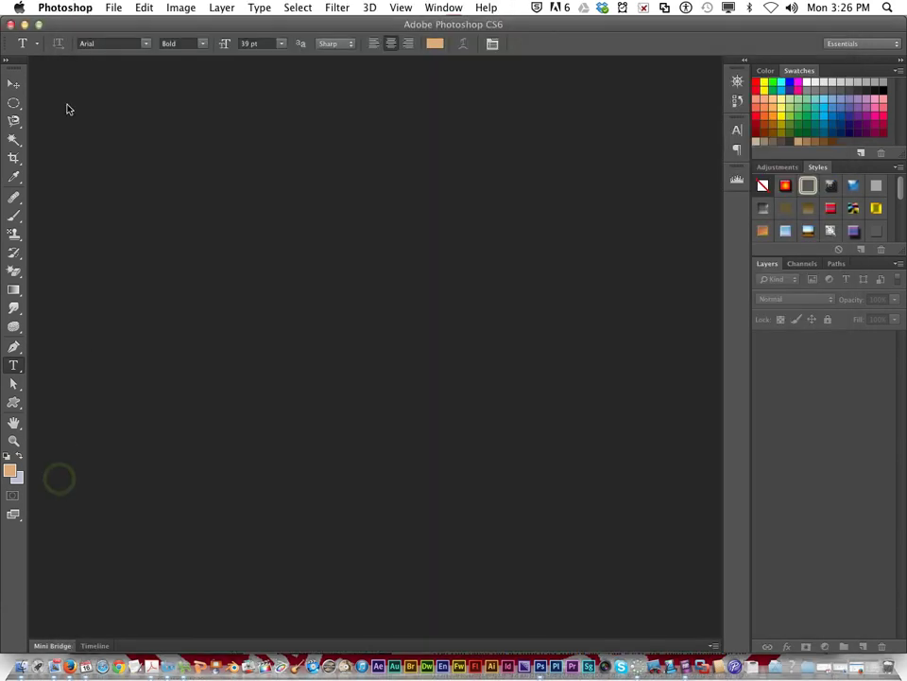
click(112, 8)
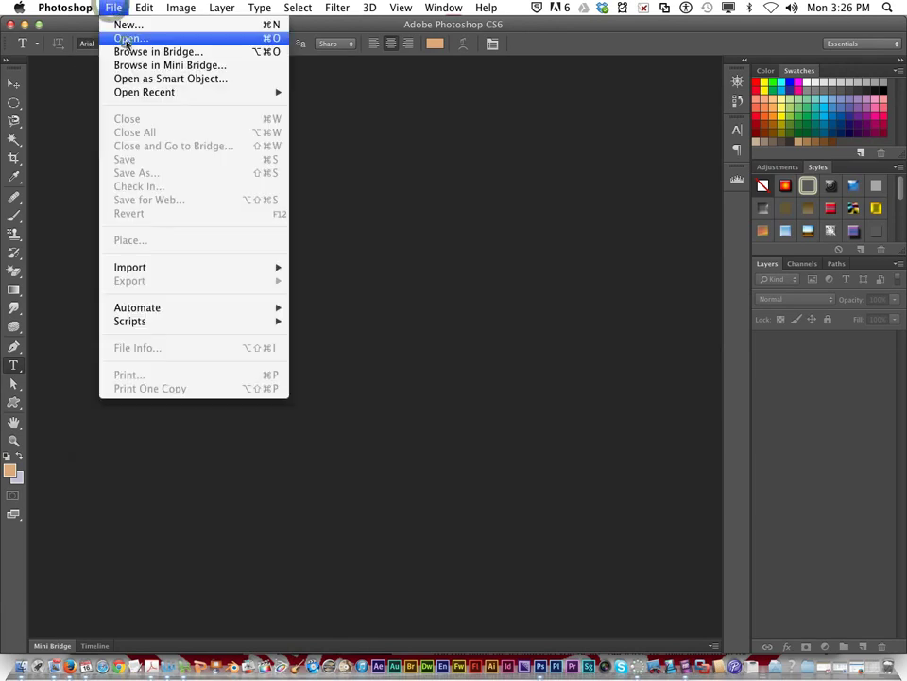
click(131, 38)
click(455, 116)
click(454, 131)
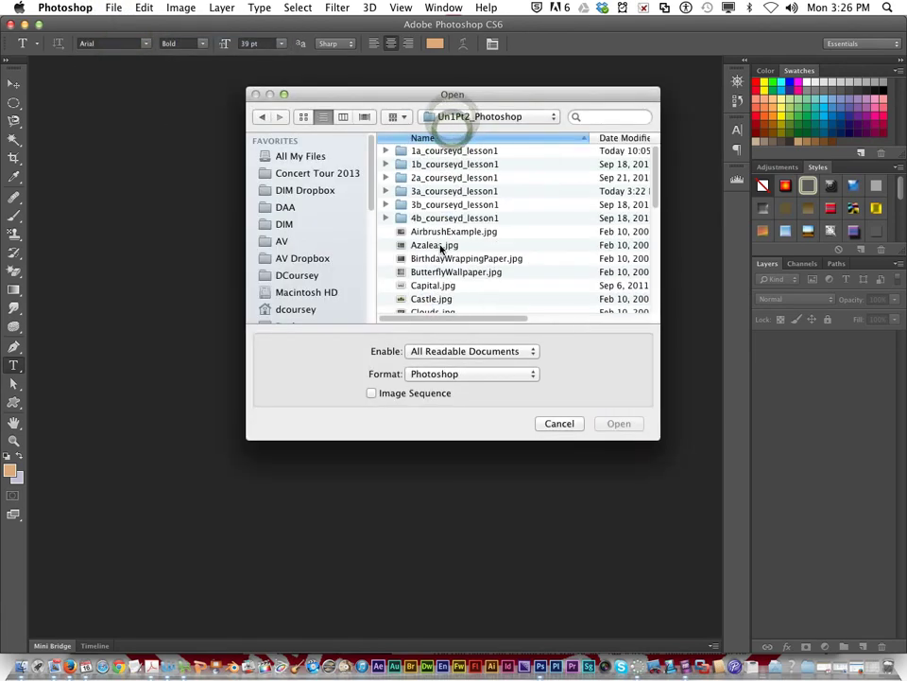
scroll(440, 246, down, 3)
scroll(441, 248, down, 3)
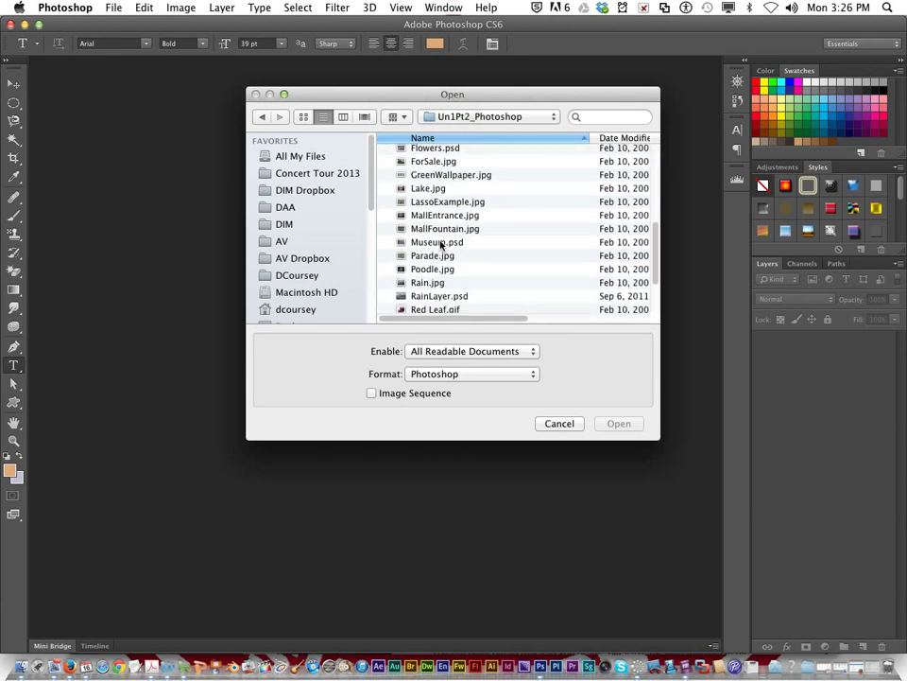
click(431, 215)
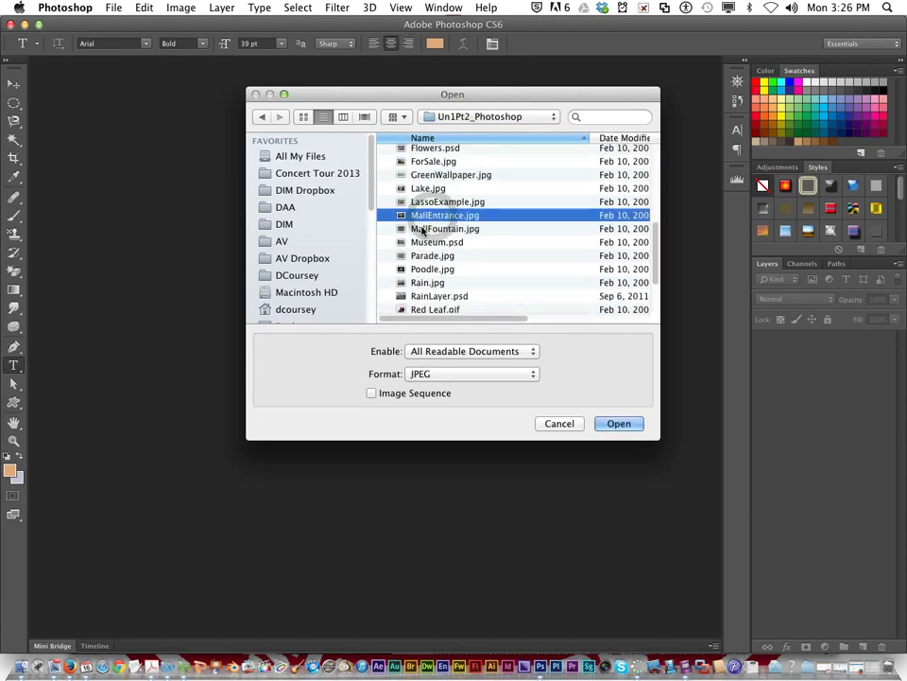
shift+click(423, 229)
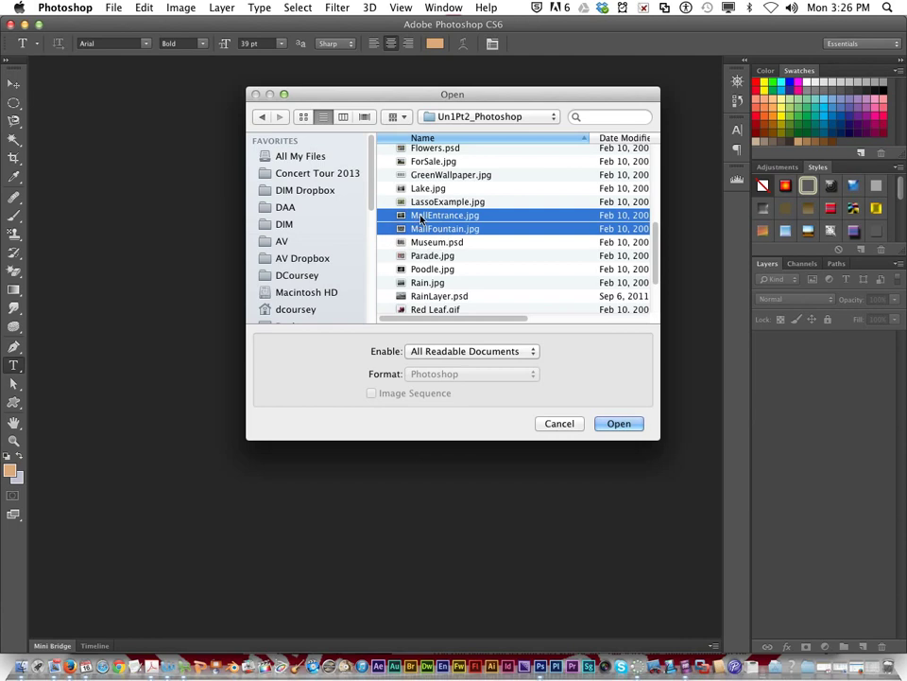
click(624, 425)
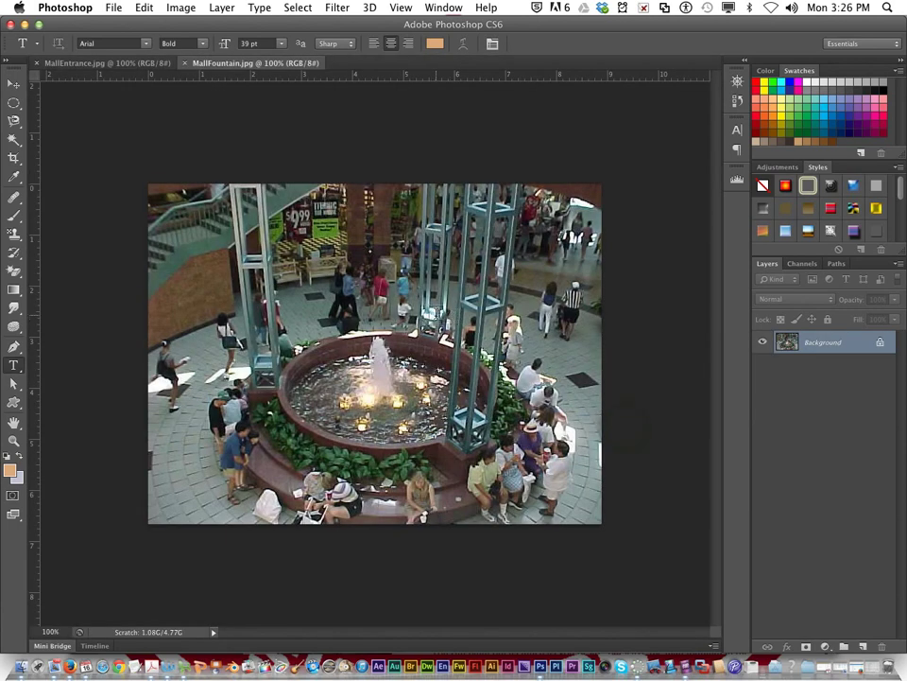
Float the MallFountain.jpg document in its own window and copy its Background layer, centred, into MallEntrance.jpg
click(102, 63)
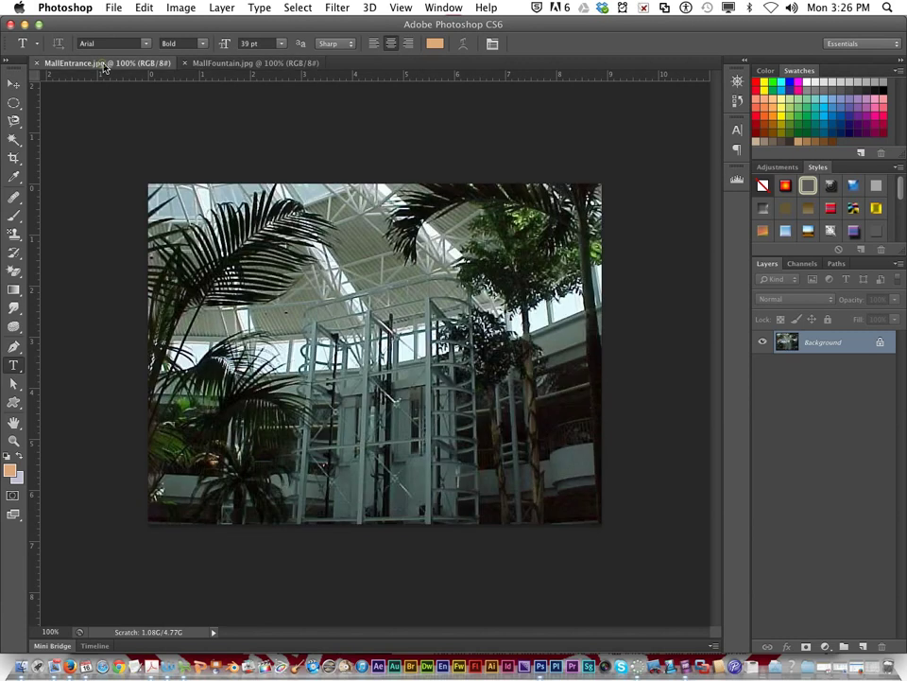
click(215, 65)
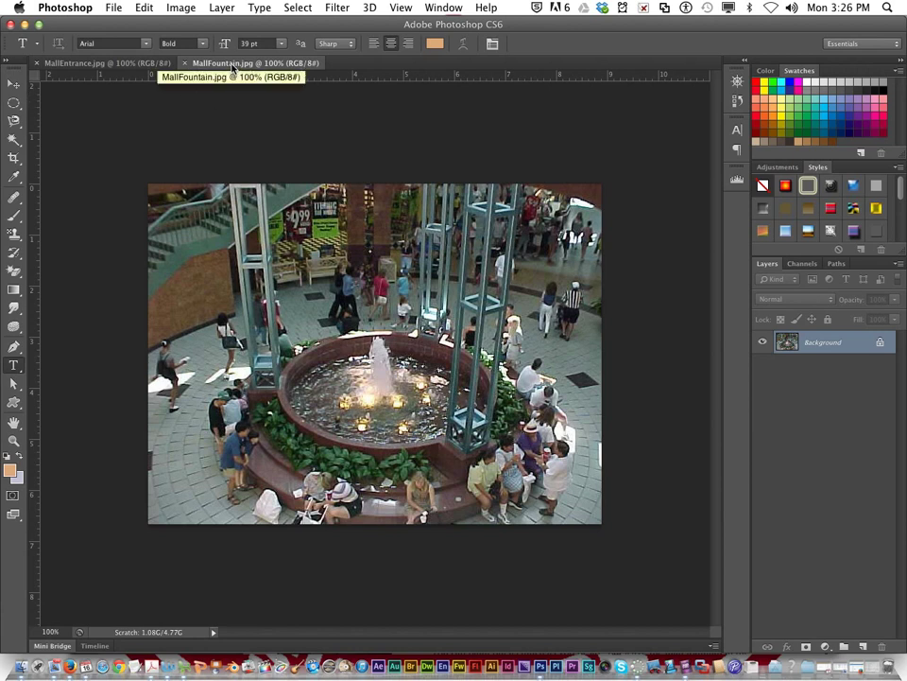
drag(232, 66, 325, 118)
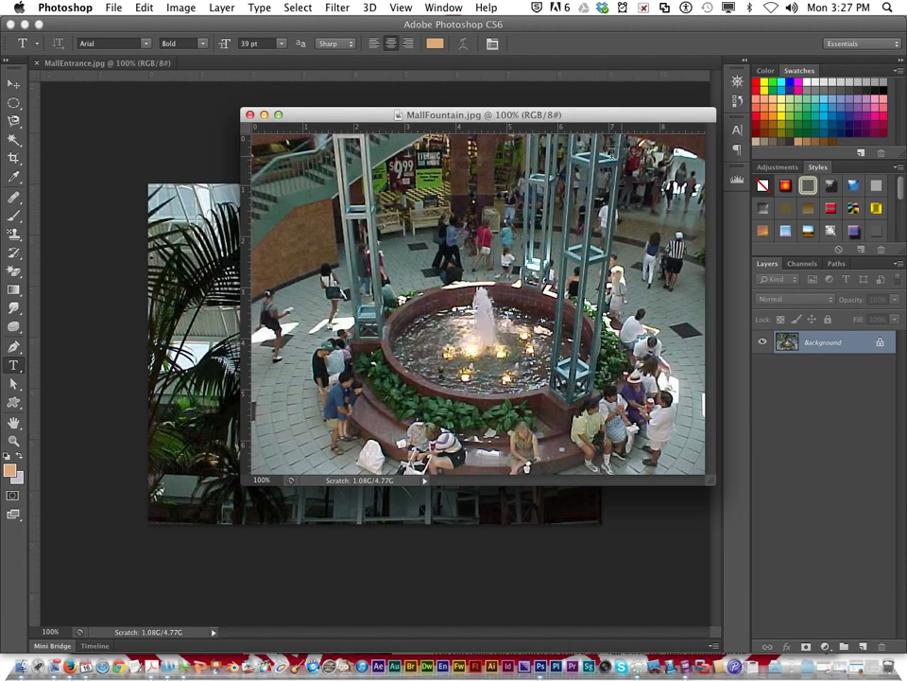
drag(559, 115, 515, 387)
drag(819, 343, 295, 271)
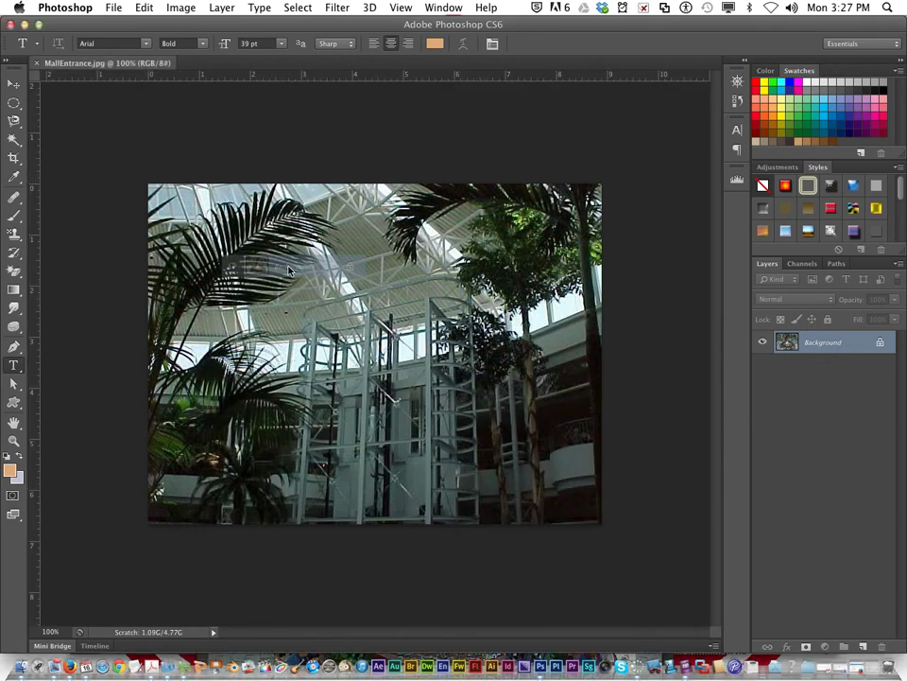
drag(289, 271, 286, 269)
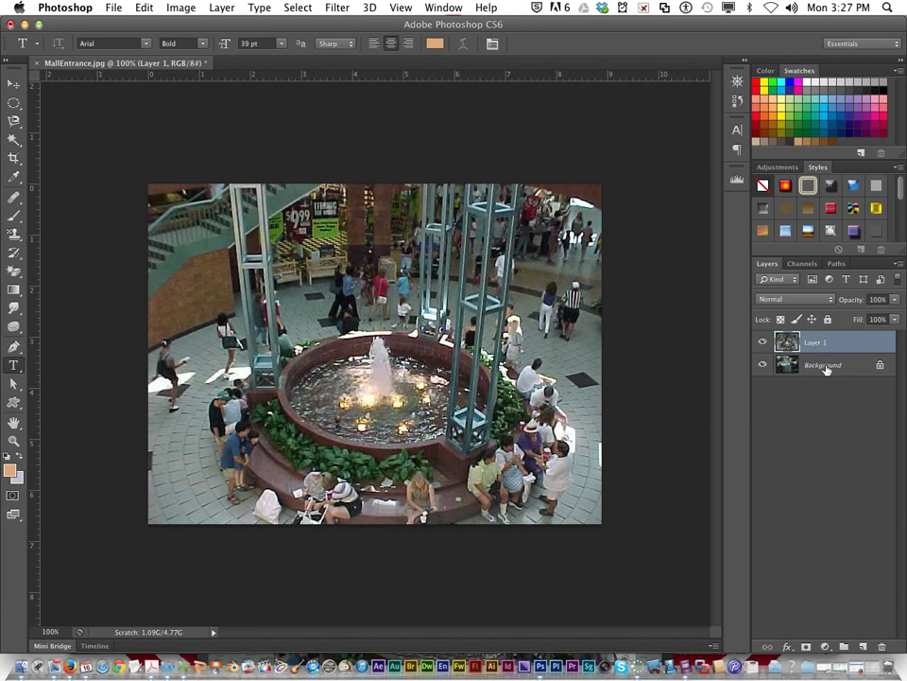
Compare the fountain layer with the entrance image beneath by hiding and showing Layer 1 repeatedly
click(764, 342)
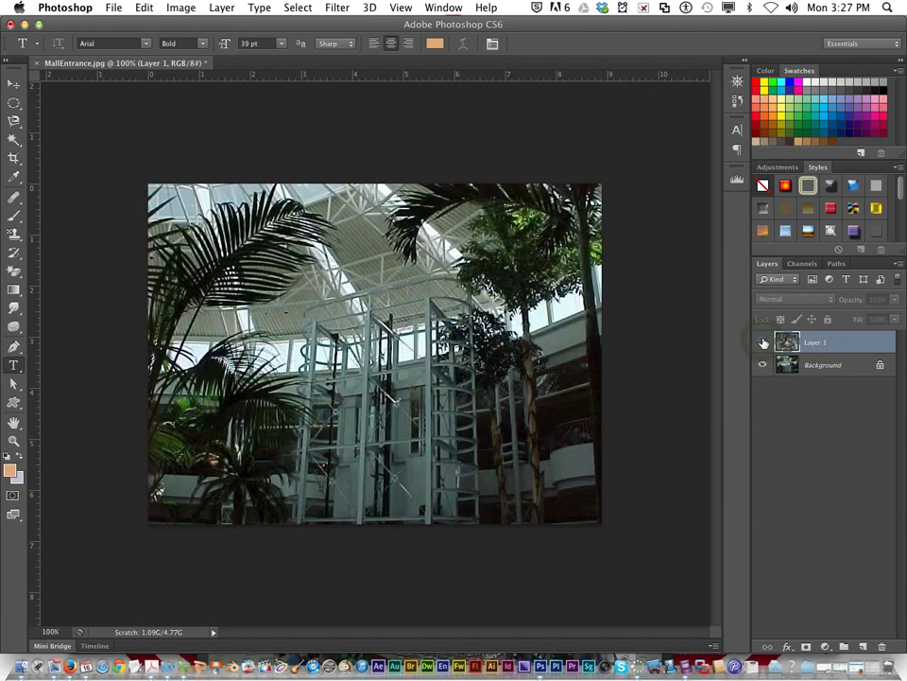
click(764, 343)
click(764, 342)
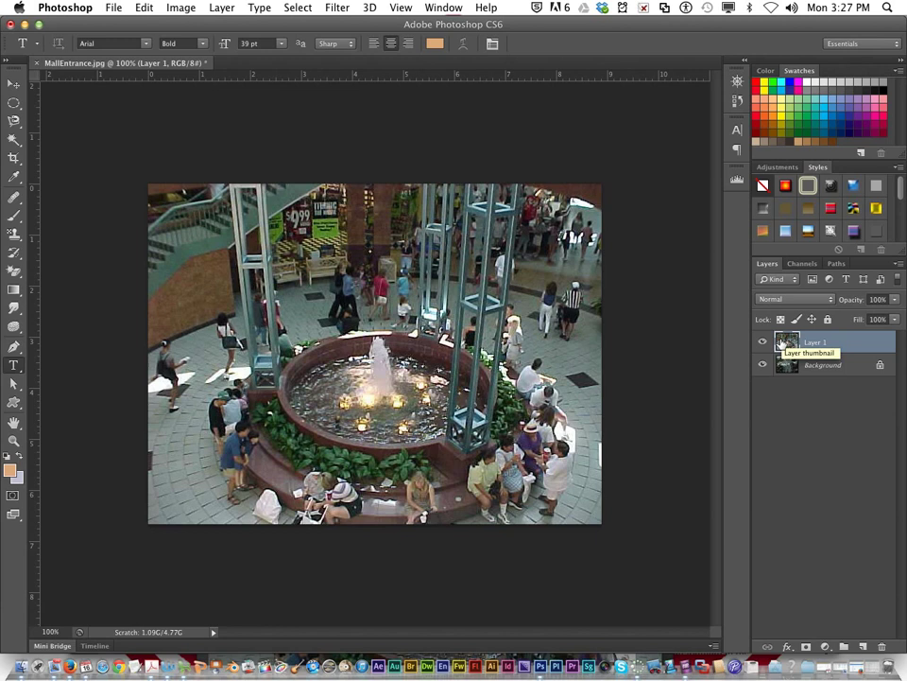
click(763, 342)
click(763, 342)
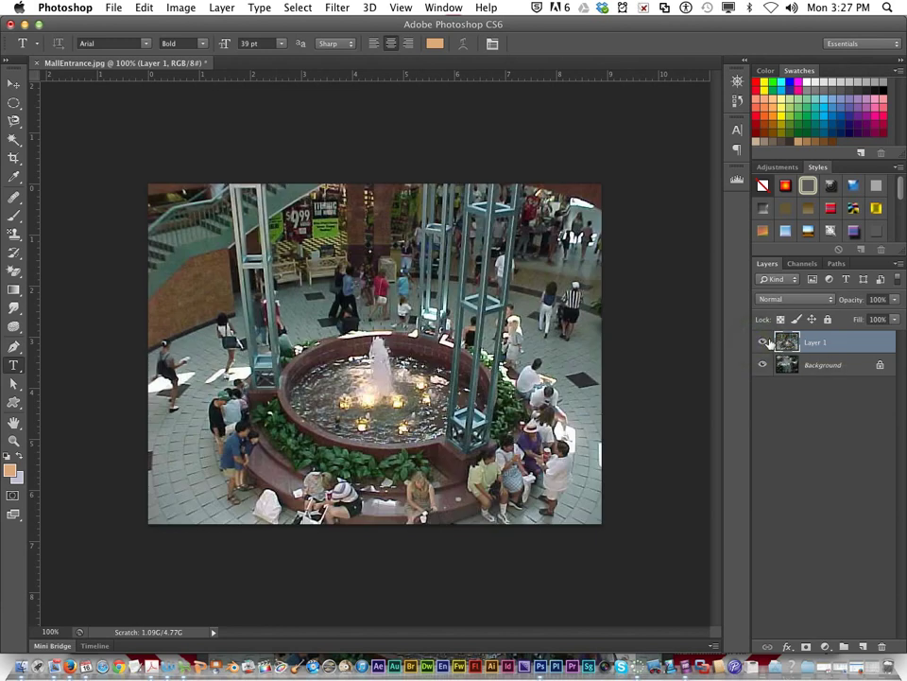
click(764, 345)
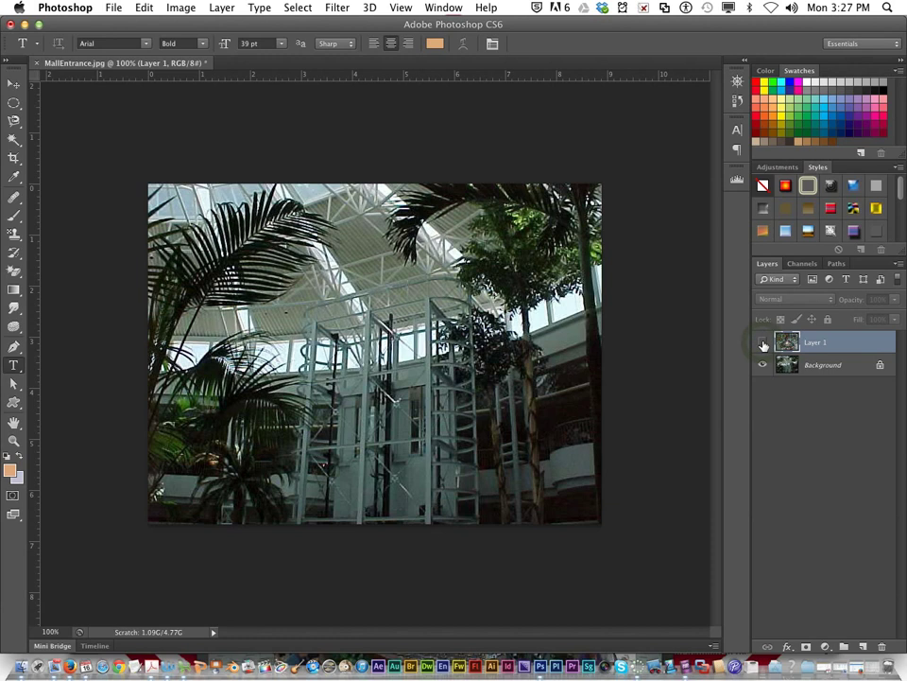
click(763, 343)
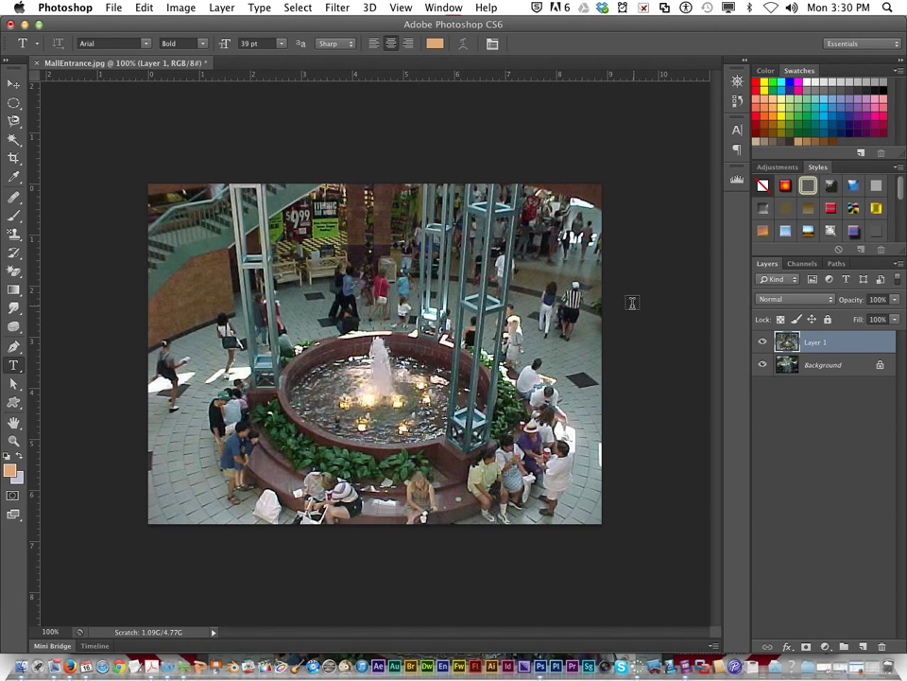
click(764, 343)
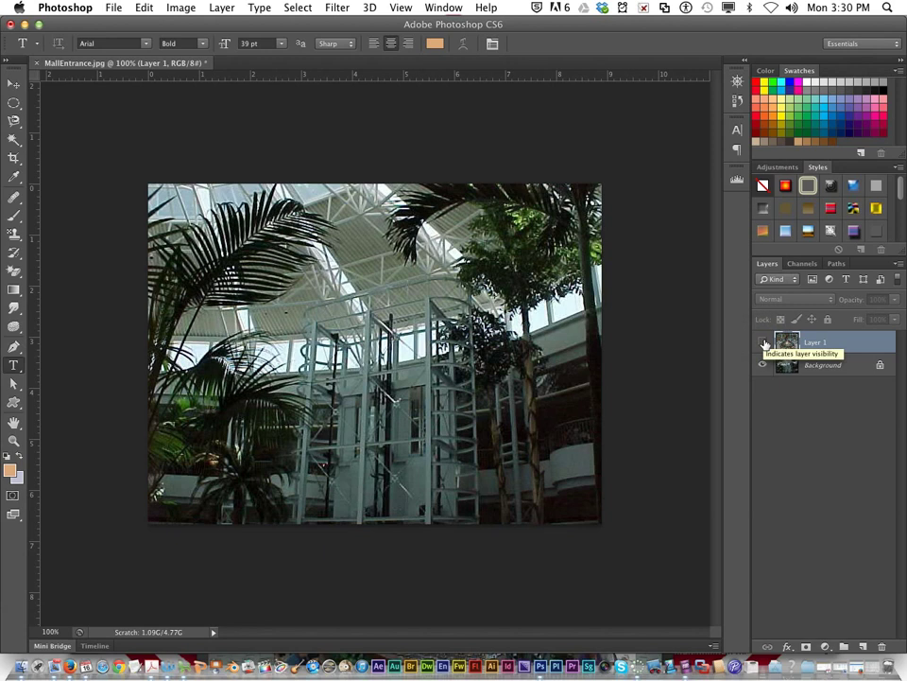
click(763, 343)
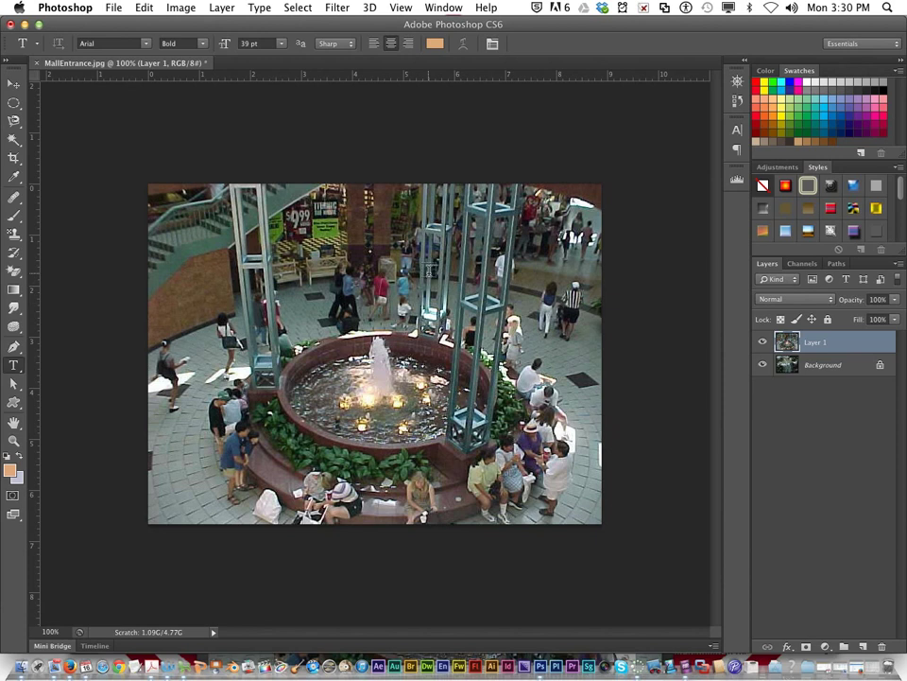
Reset the colours to the default black and white, swap them back and forth, and keep black as foreground
key(d)
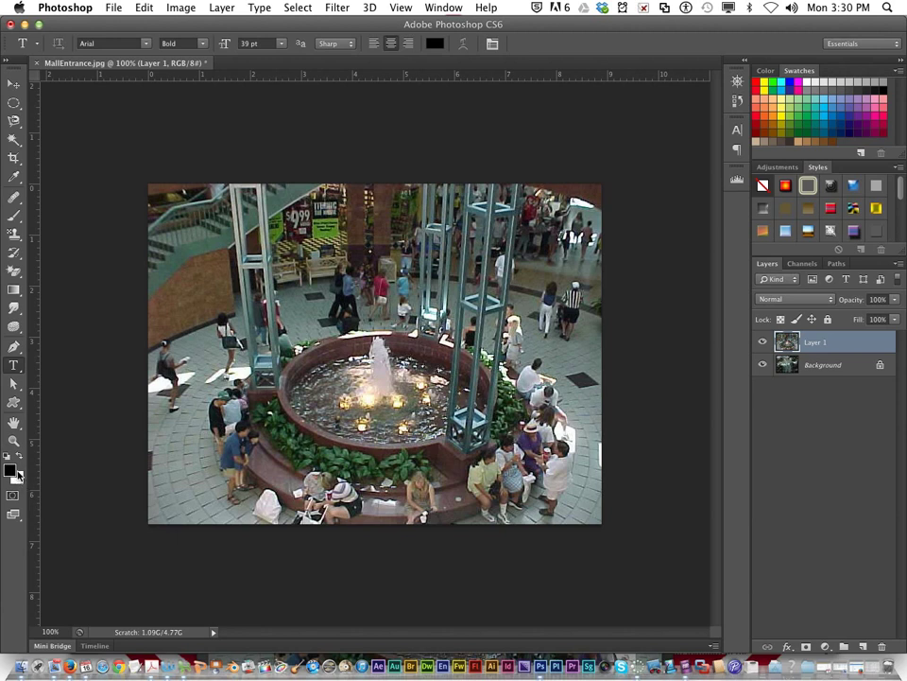
key(d)
key(x)
key(x)
key(x)
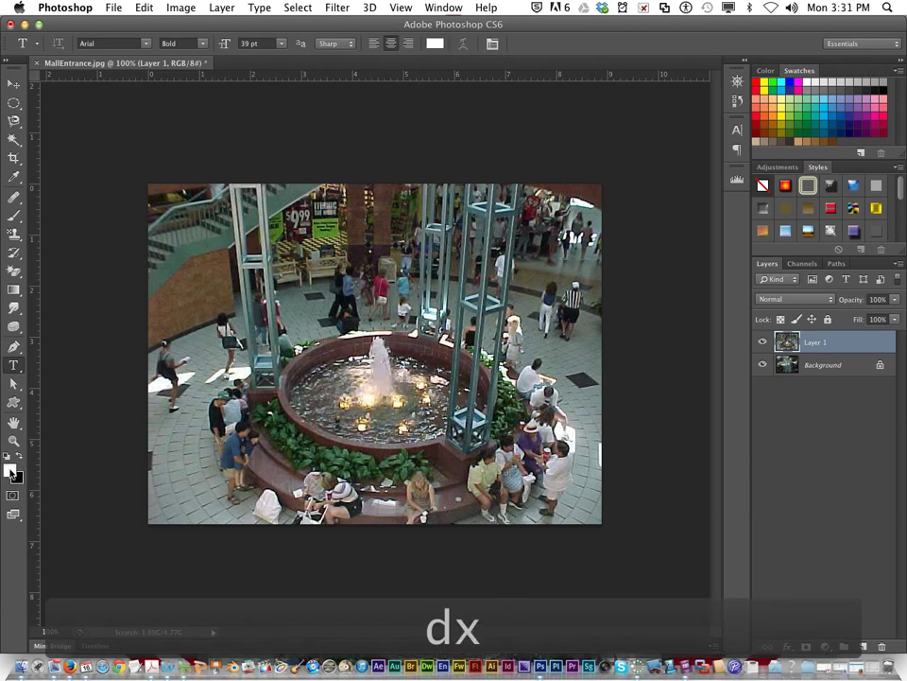
key(x)
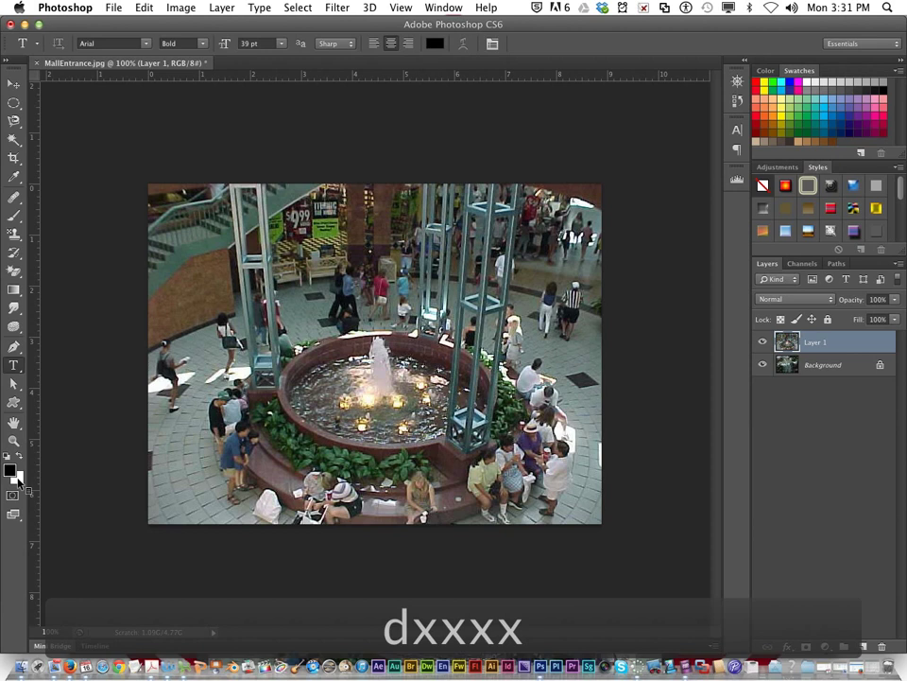
Activate the Brush tool and adjust its tip size to 80 px
click(14, 218)
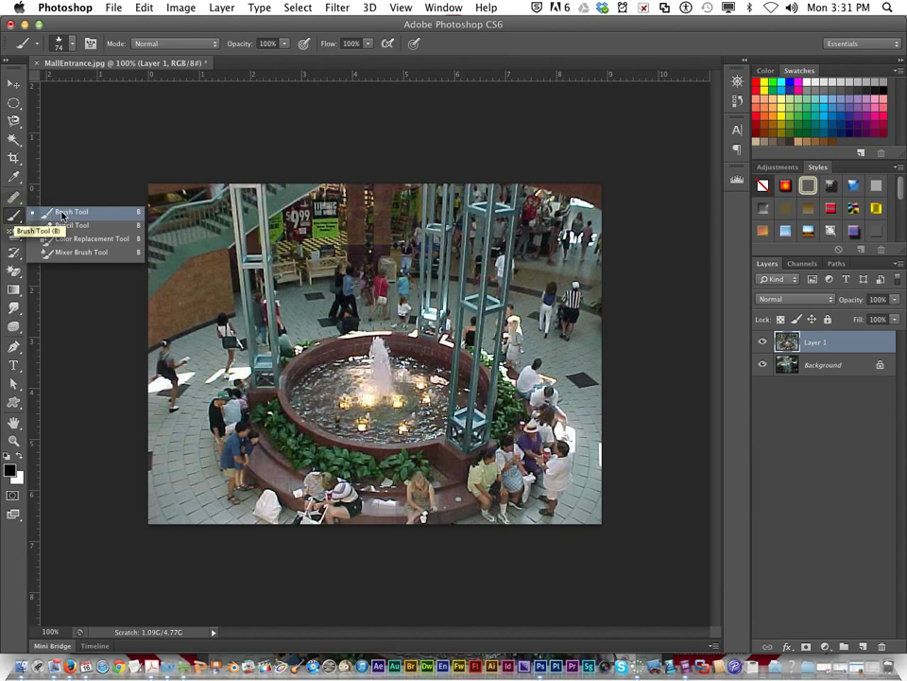
click(62, 216)
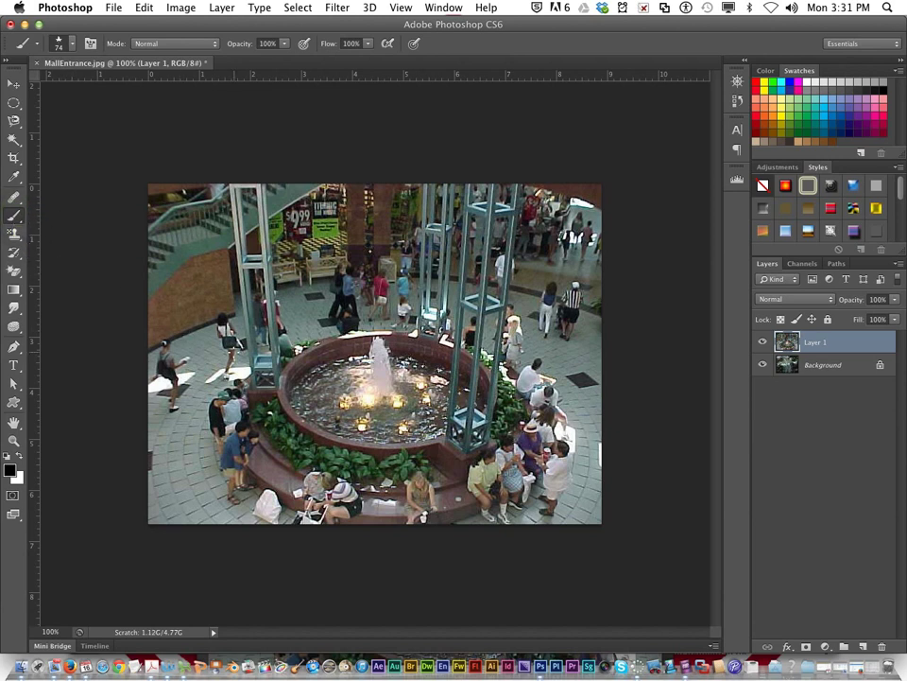
key(b)
key(bracketright)
key(bracketright)
key(bracketleft)
key(bracketleft)
Choose a soft round brush tip with 0% hardness and set its size to 111 px
click(68, 48)
scroll(94, 183, up, 5)
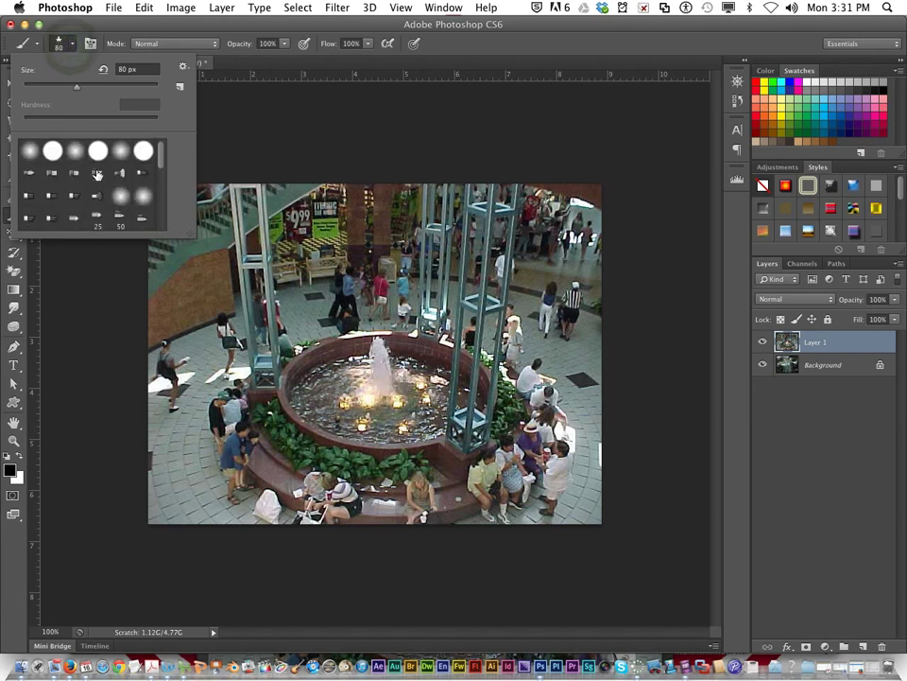
click(122, 151)
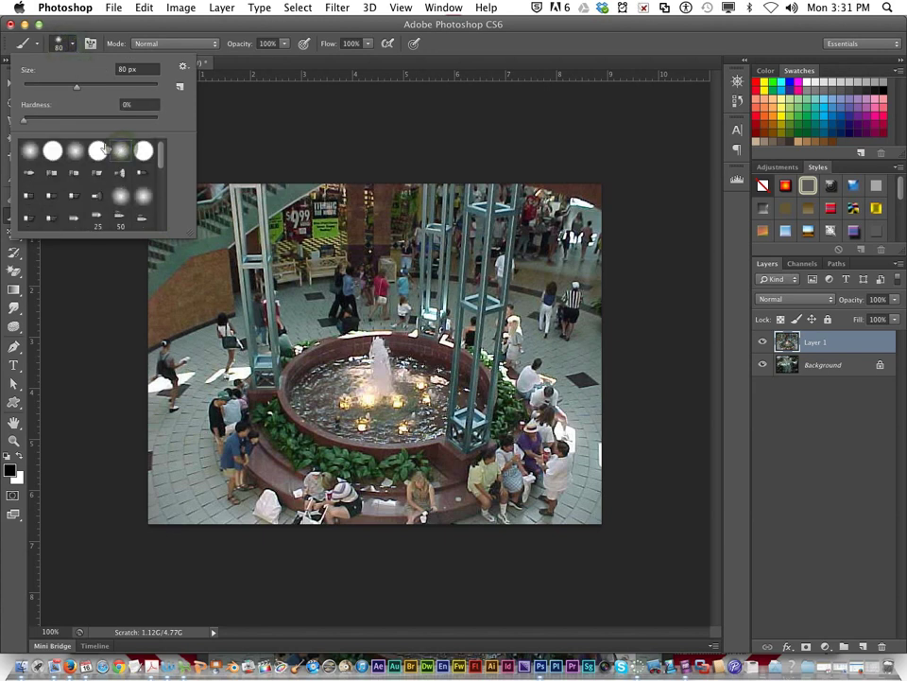
drag(77, 87, 95, 89)
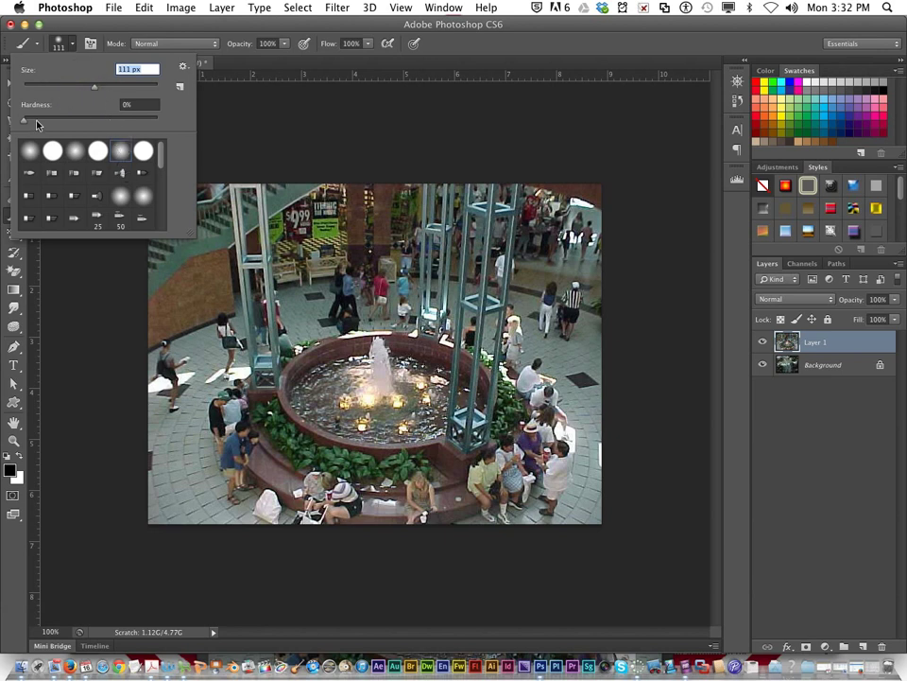
click(55, 42)
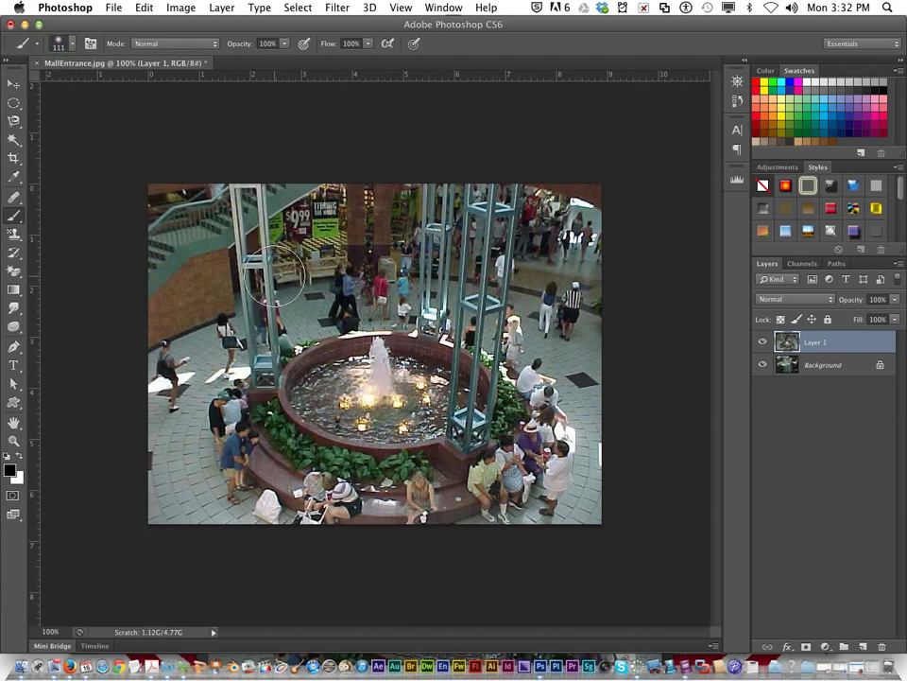
Try smaller and larger sizes for the soft round brush and settle on 90 px
key(bracketleft)
key(bracketleft)
key(bracketleft)
key(bracketleft)
key(bracketright)
key(bracketright)
key(bracketright)
key(bracketright)
key(bracketright)
key(bracketright)
key(bracketright)
key(bracketright)
key(bracketleft)
key(bracketleft)
key(bracketleft)
key(bracketleft)
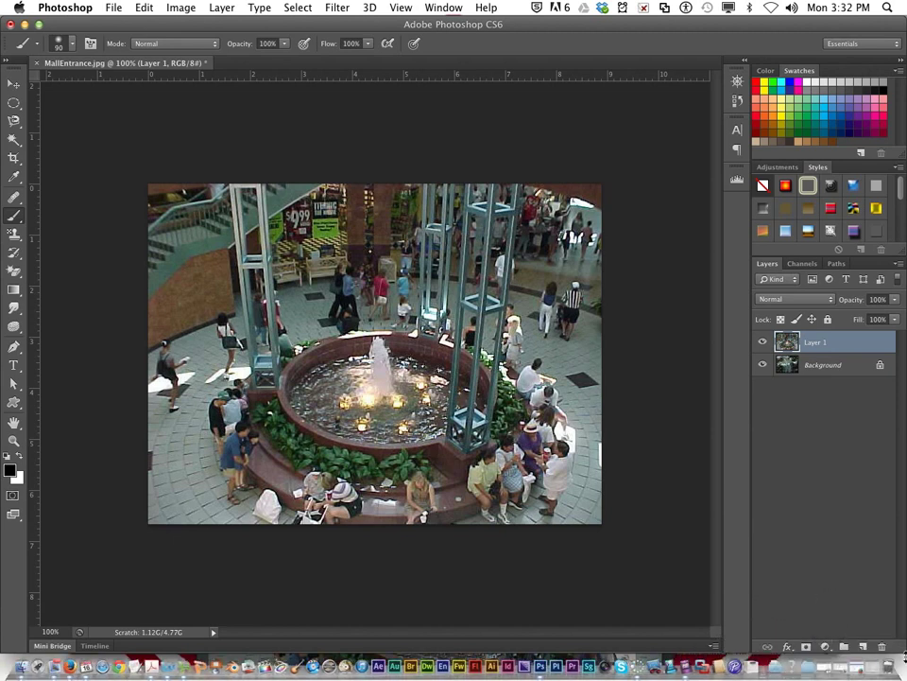
Add a layer mask to Layer 1 and paint it black over the upper area and left edge around the fountain
click(805, 648)
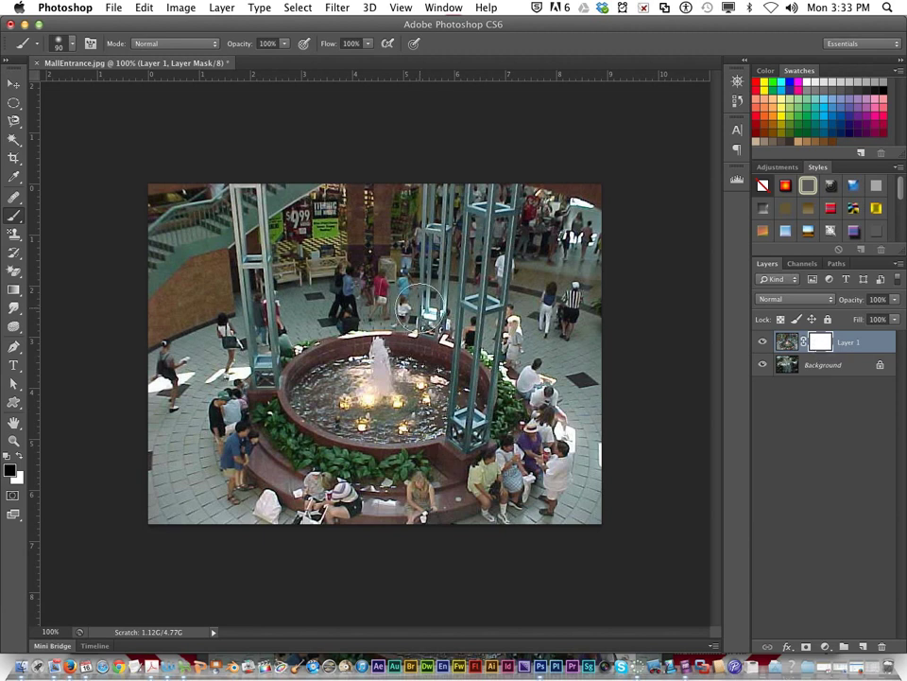
mouse_move(381, 281)
mouse_down()
mouse_move(310, 294)
mouse_move(323, 283)
mouse_move(397, 275)
mouse_move(523, 287)
mouse_move(335, 261)
mouse_move(257, 281)
mouse_move(258, 294)
mouse_move(267, 283)
mouse_move(184, 316)
mouse_up()
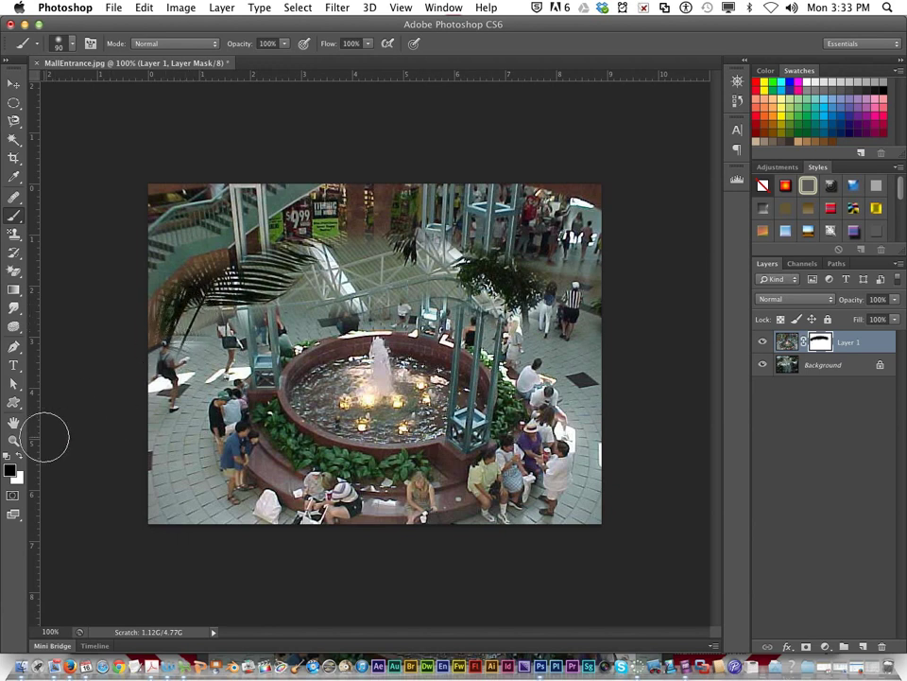
mouse_move(287, 234)
mouse_down()
mouse_move(588, 240)
mouse_move(156, 225)
mouse_move(156, 307)
mouse_move(244, 232)
mouse_move(188, 416)
mouse_move(224, 294)
mouse_move(281, 276)
mouse_move(213, 365)
mouse_move(177, 289)
mouse_up()
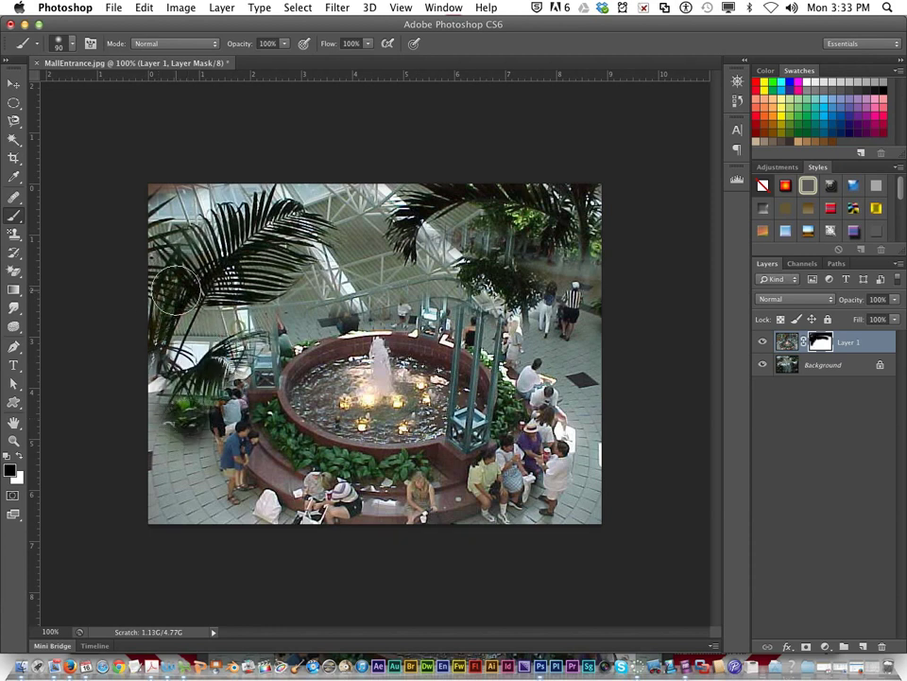
Switch the brush to white and paint over Layer 1's mask until the hidden parts of the fountain photo are restored
key(x)
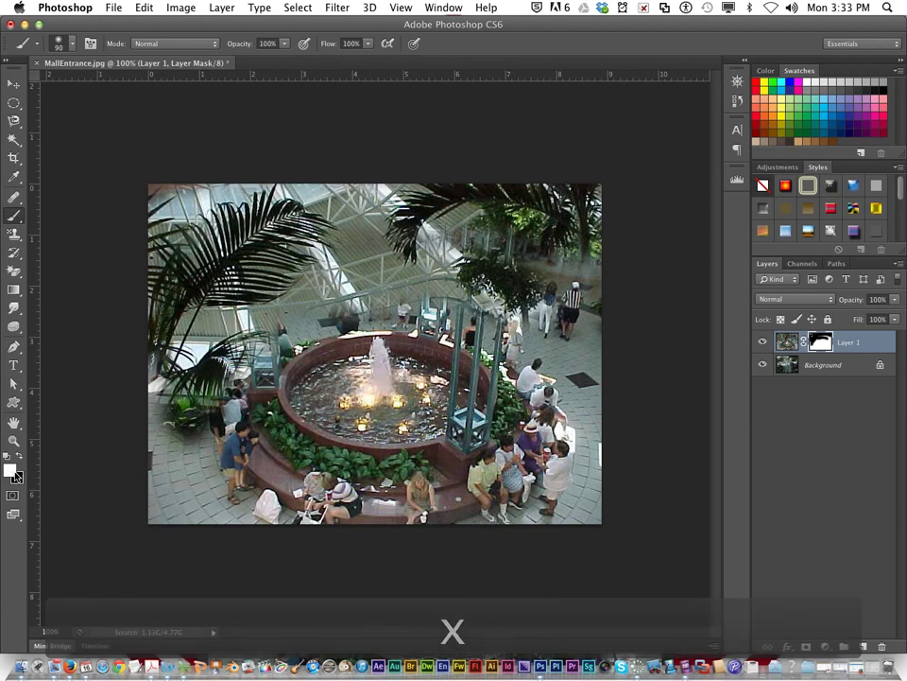
mouse_move(220, 278)
mouse_down()
mouse_move(498, 265)
mouse_move(203, 301)
mouse_move(232, 326)
mouse_up()
mouse_move(1, 331)
mouse_down()
mouse_move(144, 393)
mouse_move(192, 445)
mouse_move(35, 92)
mouse_move(239, 90)
mouse_move(227, 201)
mouse_move(154, 205)
mouse_move(202, 281)
mouse_move(142, 244)
mouse_move(460, 185)
mouse_move(496, 227)
mouse_move(286, 255)
mouse_move(182, 253)
mouse_move(560, 209)
mouse_move(567, 245)
mouse_move(369, 304)
mouse_move(513, 240)
mouse_move(481, 413)
mouse_move(574, 235)
mouse_move(402, 306)
mouse_move(430, 389)
mouse_move(202, 326)
mouse_move(615, 227)
mouse_move(334, 301)
mouse_move(521, 165)
mouse_move(183, 277)
mouse_move(704, 140)
mouse_move(541, 276)
mouse_move(477, 435)
mouse_move(544, 482)
mouse_move(358, 504)
mouse_move(246, 423)
mouse_move(293, 227)
mouse_move(545, 373)
mouse_move(427, 402)
mouse_move(435, 277)
mouse_up()
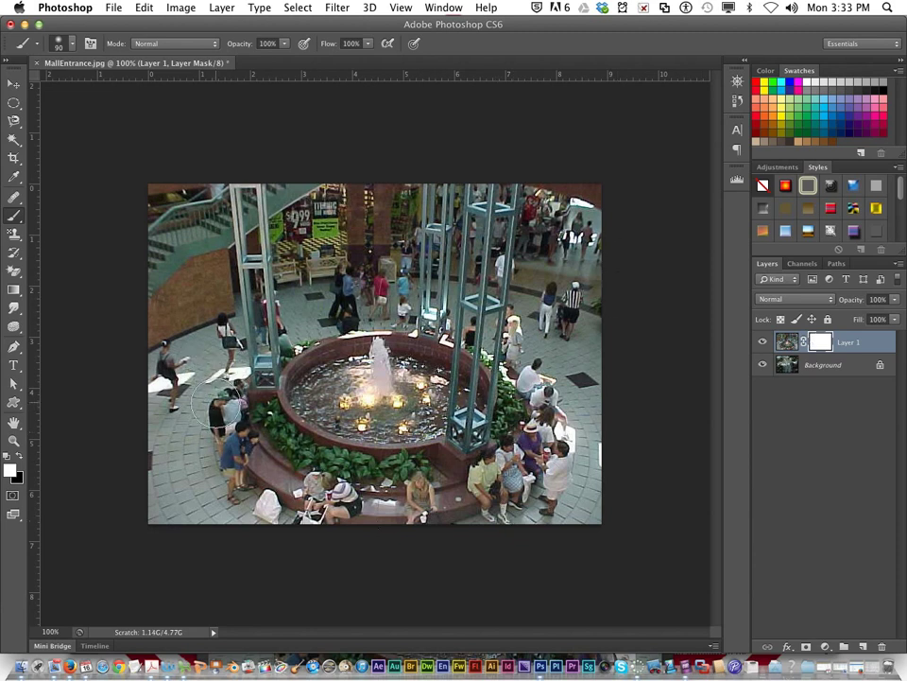
Paint Layer 1's mask black all around the fountain, keeping only the basin and its greenery, and reset the foreground color to white
key(x)
mouse_move(261, 296)
mouse_down()
mouse_move(218, 362)
mouse_move(224, 351)
mouse_move(196, 443)
mouse_move(229, 516)
mouse_move(196, 455)
mouse_move(303, 523)
mouse_move(282, 523)
mouse_move(152, 346)
mouse_up()
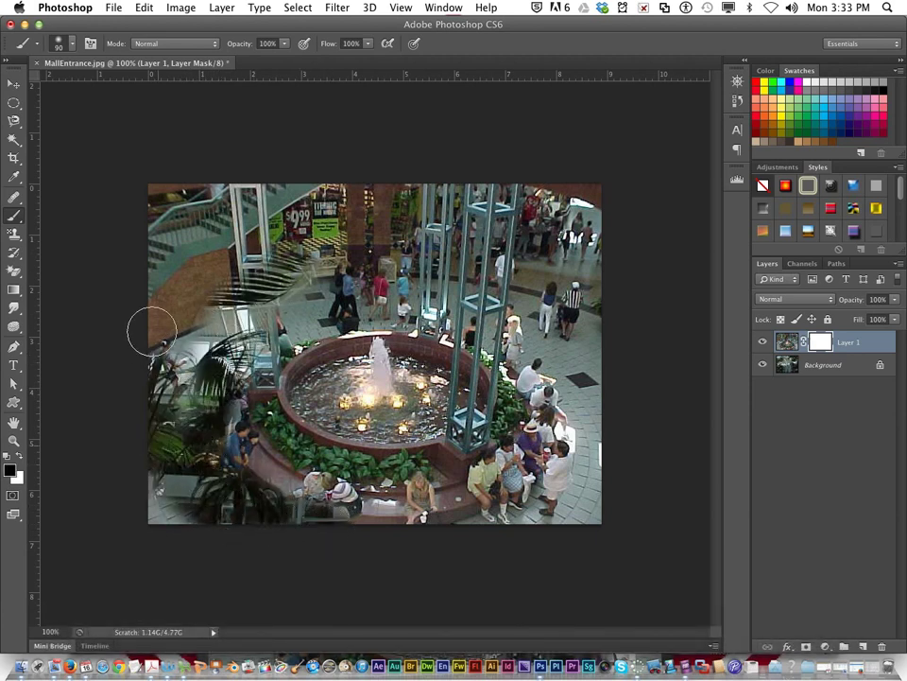
mouse_move(180, 551)
mouse_down()
mouse_move(237, 188)
mouse_move(111, 211)
mouse_move(607, 228)
mouse_move(676, 306)
mouse_up()
mouse_move(543, 183)
mouse_down()
mouse_move(614, 409)
mouse_move(587, 530)
mouse_move(491, 550)
mouse_move(585, 453)
mouse_move(614, 321)
mouse_up()
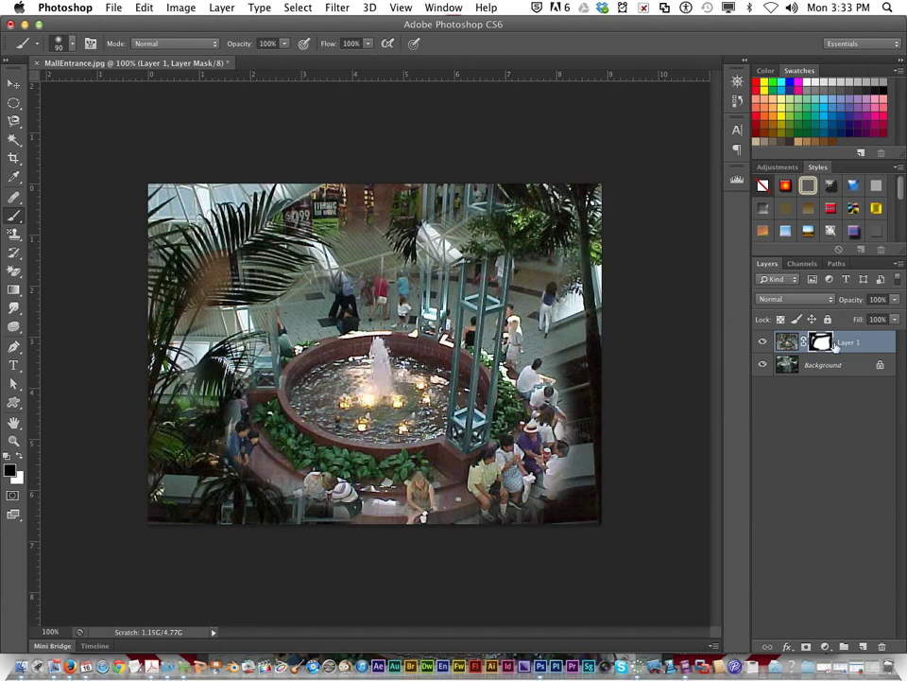
mouse_move(571, 465)
mouse_down()
mouse_move(570, 331)
mouse_move(518, 258)
mouse_up()
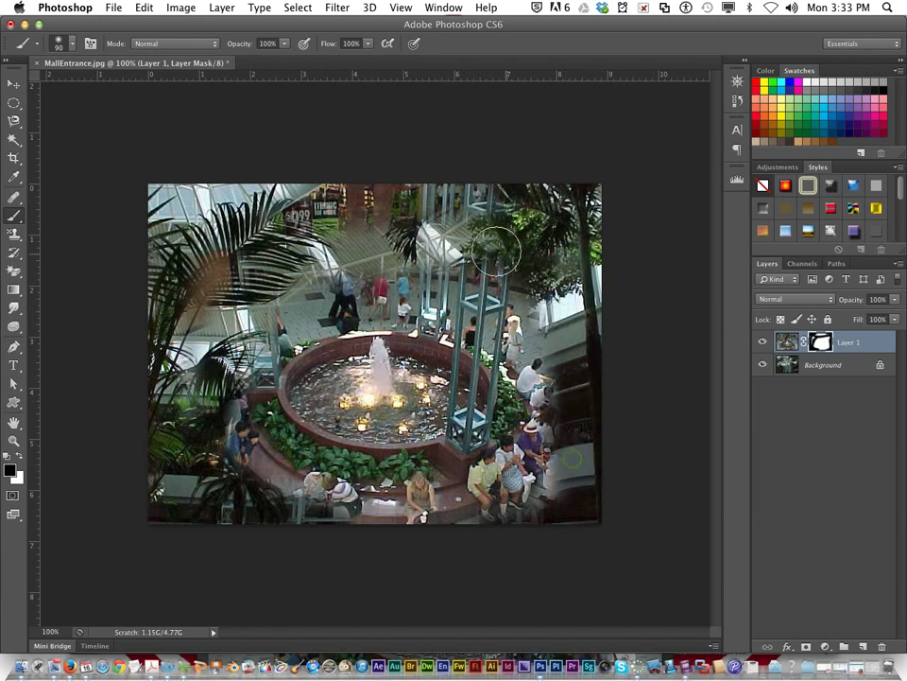
mouse_move(455, 251)
mouse_down()
mouse_move(541, 315)
mouse_move(386, 267)
mouse_move(241, 307)
mouse_move(220, 333)
mouse_move(293, 300)
mouse_move(439, 260)
mouse_move(436, 241)
mouse_move(488, 178)
mouse_move(416, 265)
mouse_move(588, 332)
mouse_move(399, 295)
mouse_move(326, 301)
mouse_move(277, 320)
mouse_move(281, 304)
mouse_move(296, 300)
mouse_move(242, 397)
mouse_move(251, 496)
mouse_move(350, 520)
mouse_move(218, 463)
mouse_move(209, 449)
mouse_move(324, 515)
mouse_move(253, 468)
mouse_move(213, 468)
mouse_move(366, 529)
mouse_move(465, 525)
mouse_move(408, 515)
mouse_move(444, 496)
mouse_move(397, 506)
mouse_move(283, 496)
mouse_move(555, 484)
mouse_move(484, 484)
mouse_move(543, 426)
mouse_move(553, 378)
mouse_move(530, 334)
mouse_up()
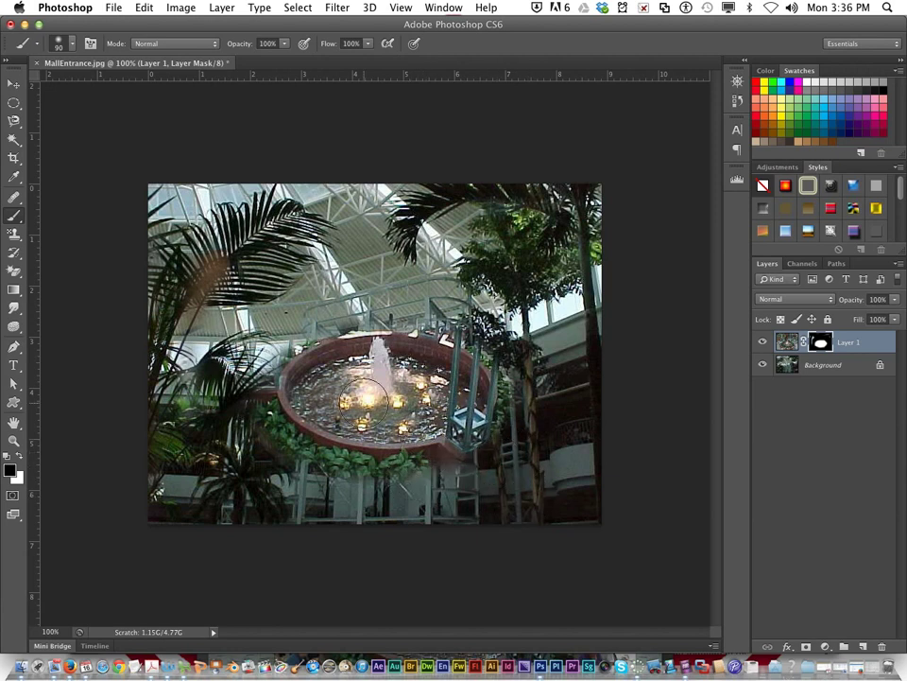
key(x)
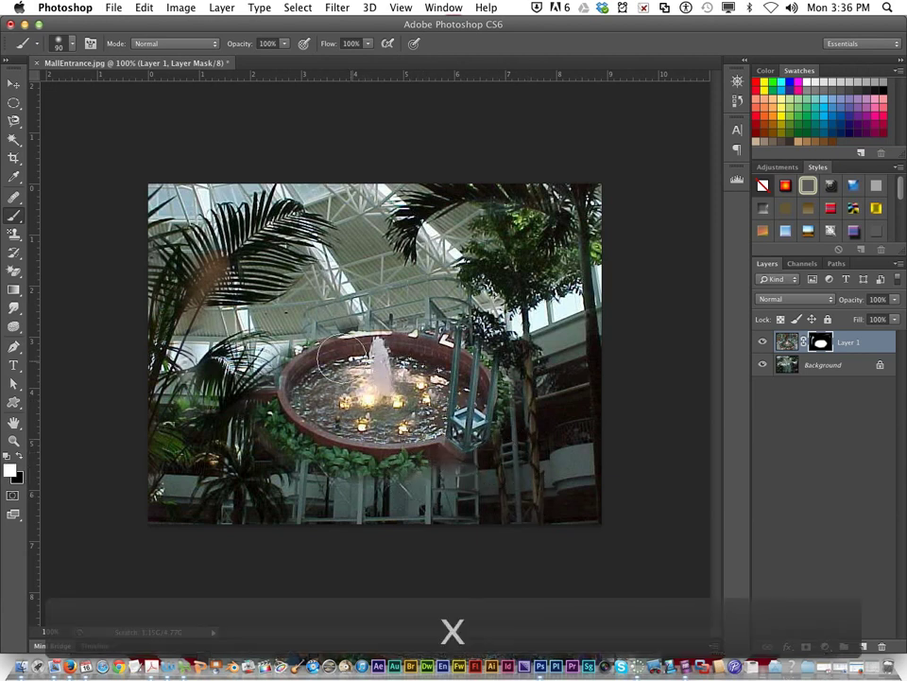
Activate the Gradient tool and choose the Gray Value Stripes preset
click(13, 292)
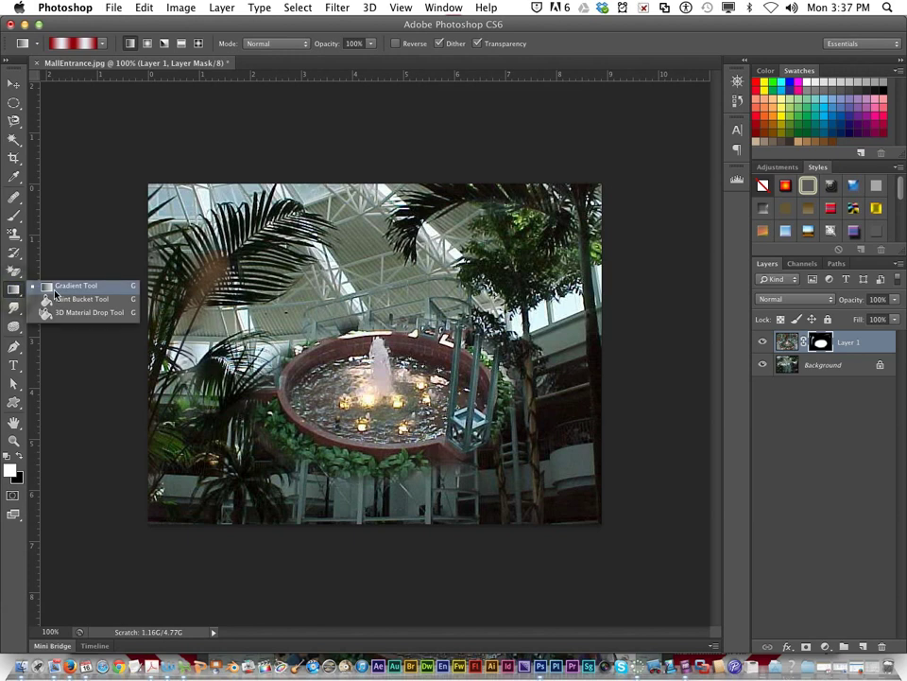
click(54, 287)
click(103, 44)
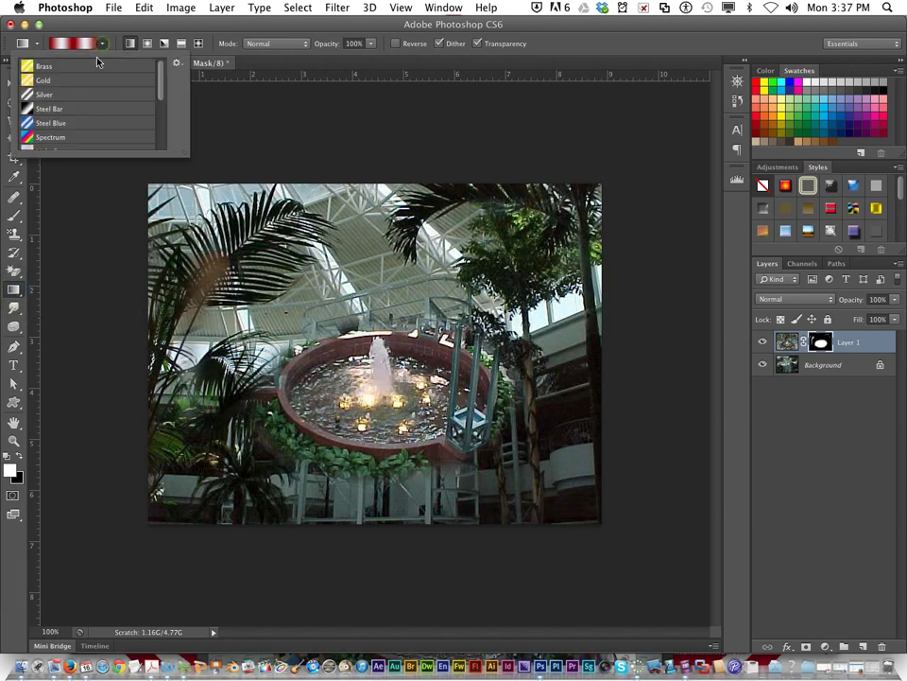
scroll(111, 86, down, 5)
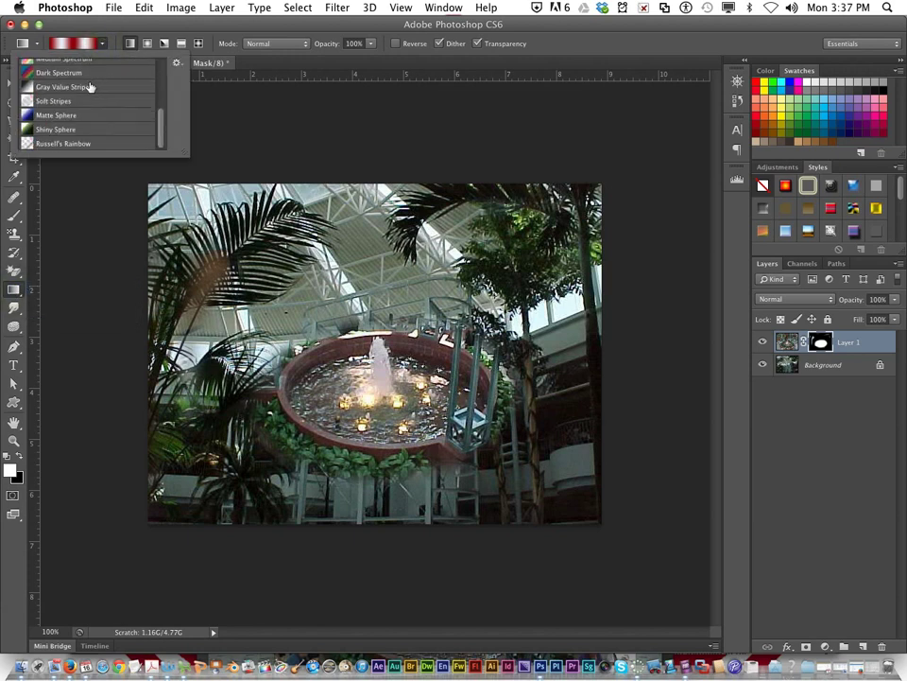
click(64, 89)
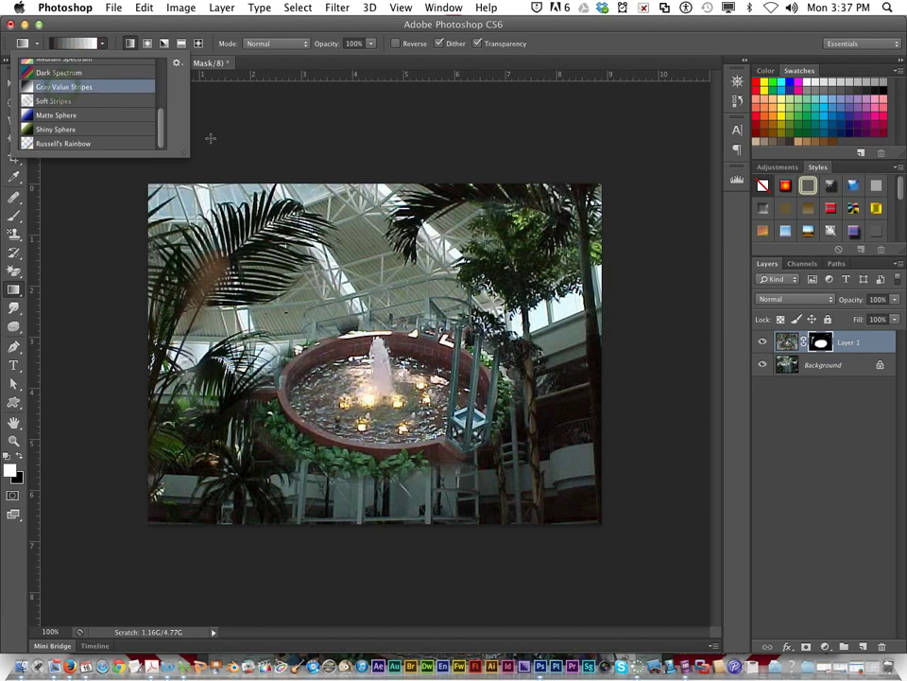
click(245, 147)
Try diagonal gradients of different lengths on Layer 1's mask, running from the photo's upper-left corner toward its lower-right corner
drag(189, 218, 541, 461)
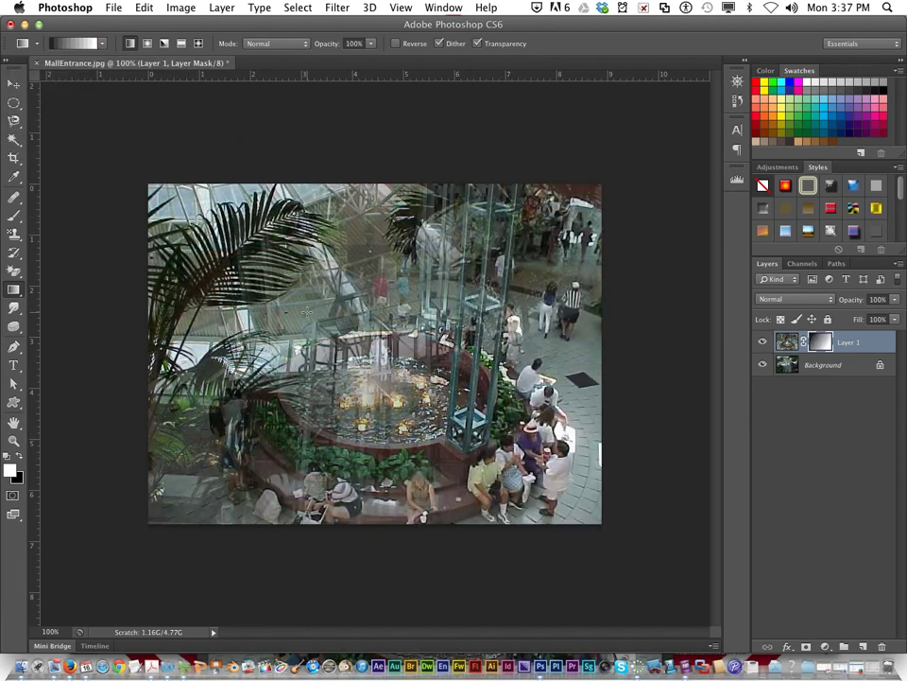
drag(163, 196, 364, 330)
drag(147, 185, 585, 470)
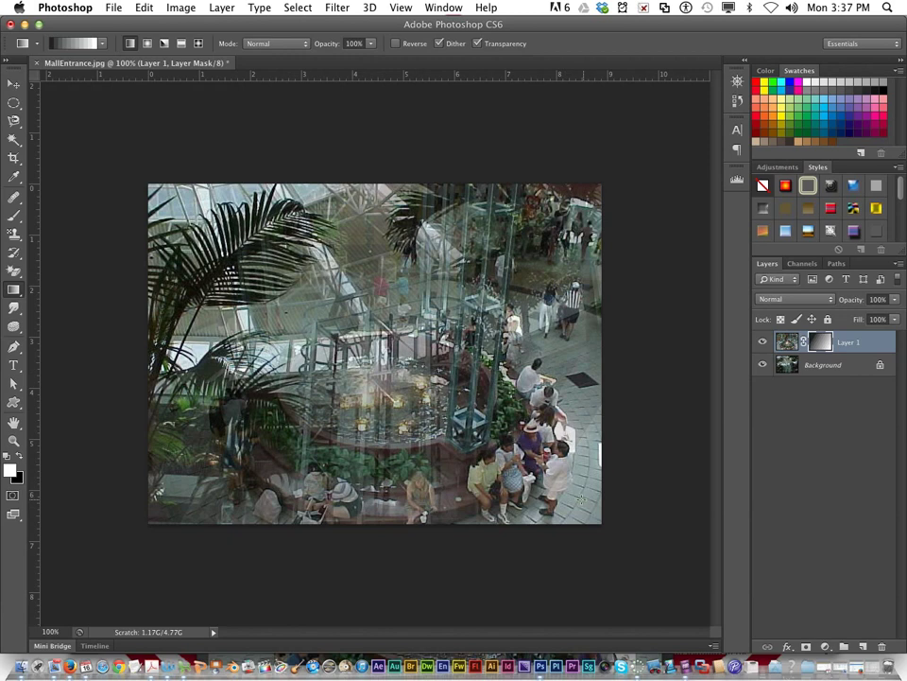
Invert the mask and try shorter and longer gradients on it, running from the photo's lower left toward its upper right
key(super+i)
drag(218, 465, 277, 411)
drag(226, 462, 465, 313)
drag(185, 490, 605, 218)
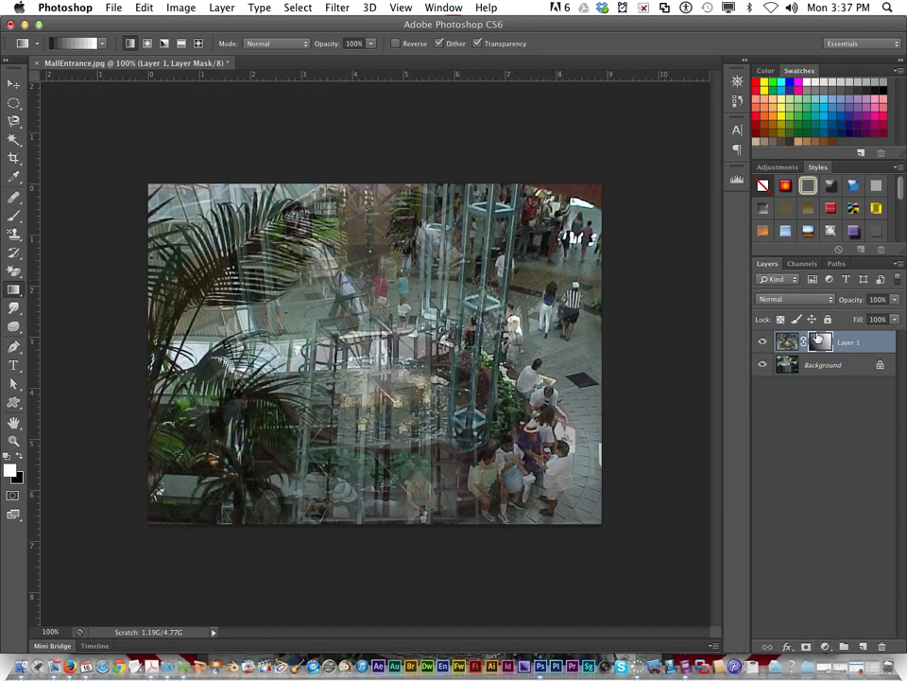
Step back through the history to undo all the gradients on Layer 1's mask and return to the brush-painted version
key(super+z)
key(super+z)
key(super+z)
key(super+z)
key(super+z)
key(super+z)
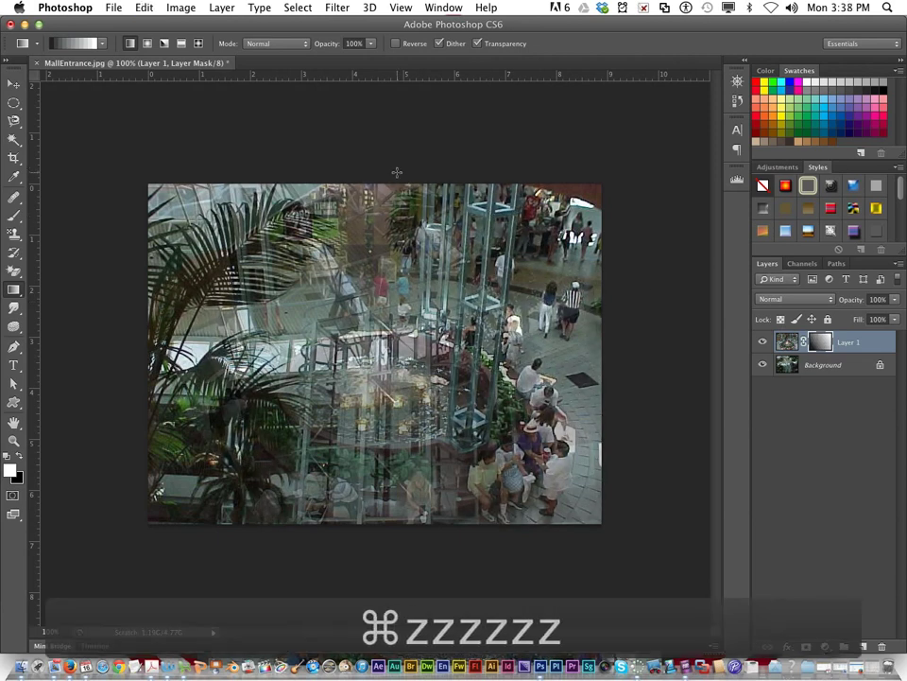
key(super+shift+z)
key(super+shift+z)
key(super+shift+z)
key(super+shift+z)
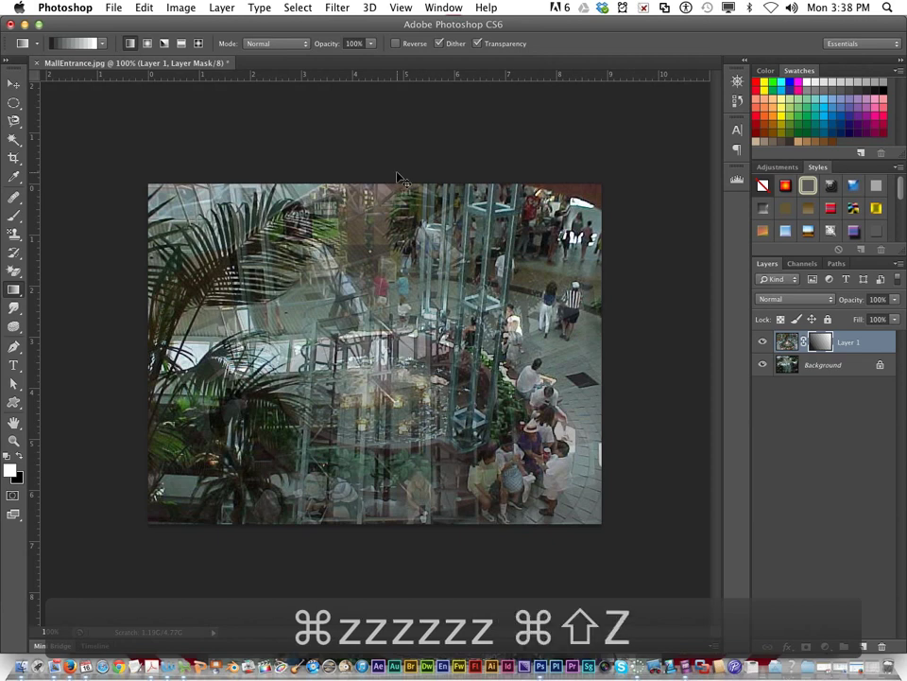
key(alt+super+z)
key(alt+super+z)
key(alt+super+z)
key(alt+super+z)
key(alt+super+z)
key(alt+super+z)
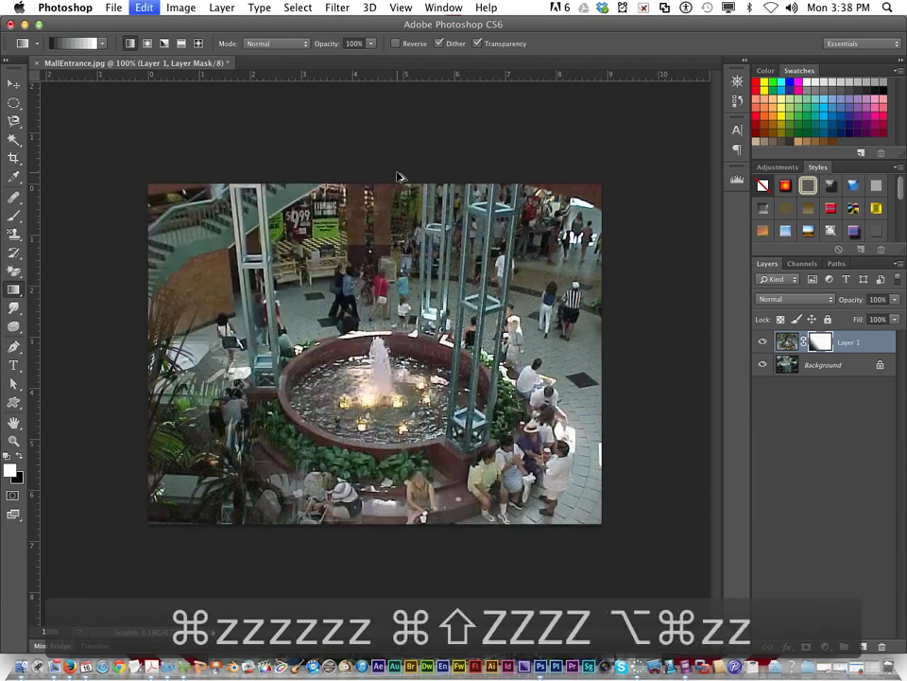
key(alt+super+z)
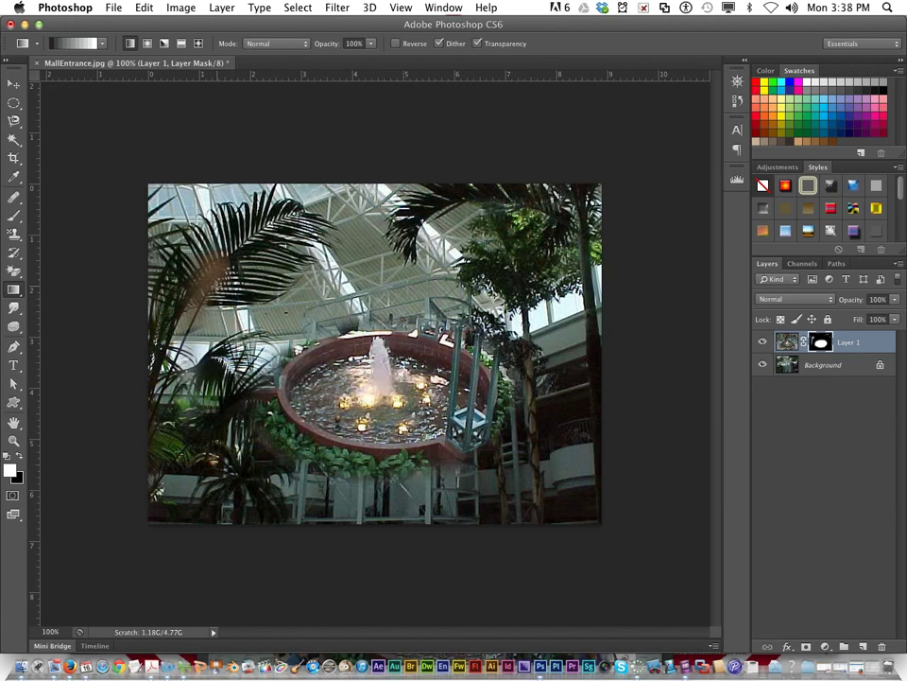
Start saving the composite under a new name in the 3a lesson 1 folder and set the file format to JPEG
click(113, 8)
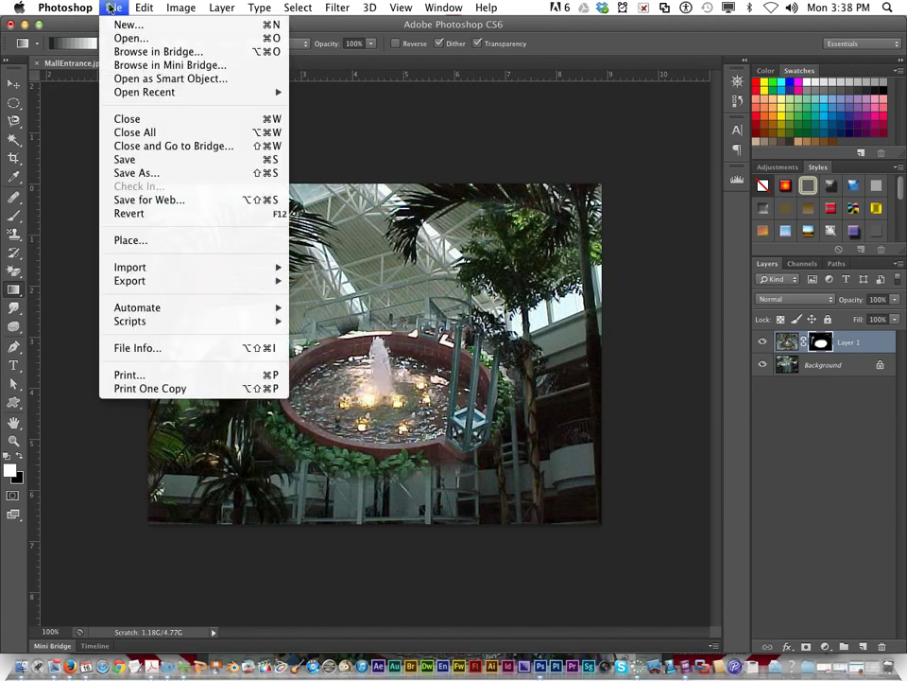
click(189, 176)
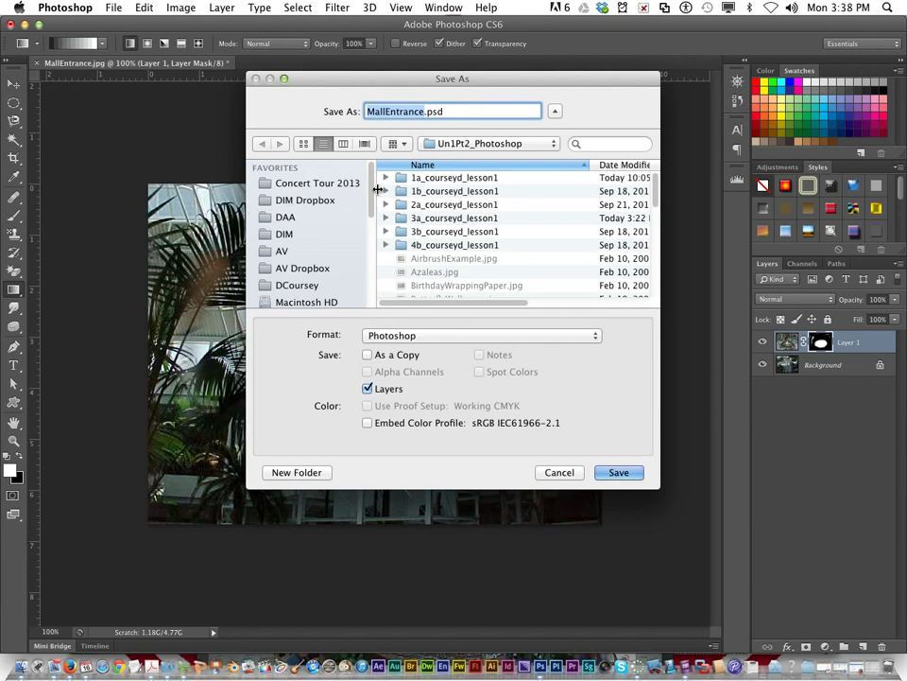
click(438, 218)
double_click(438, 218)
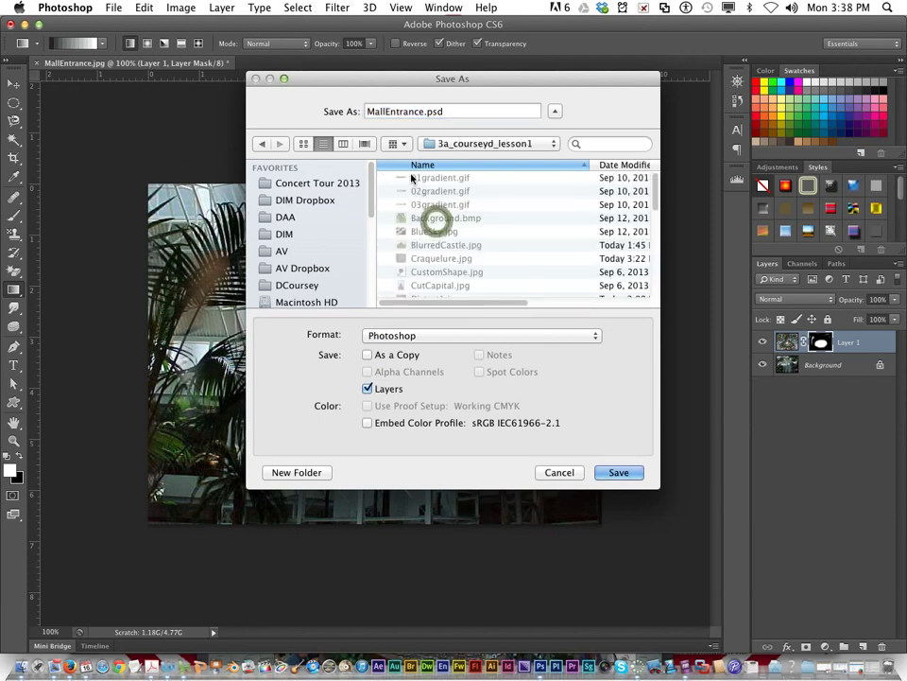
click(557, 113)
click(556, 113)
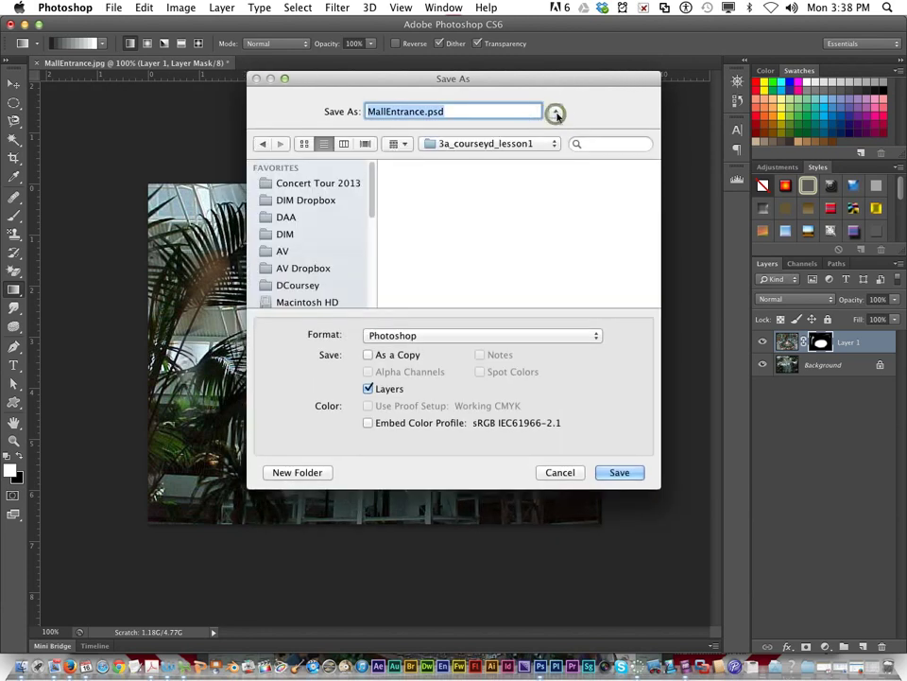
click(525, 334)
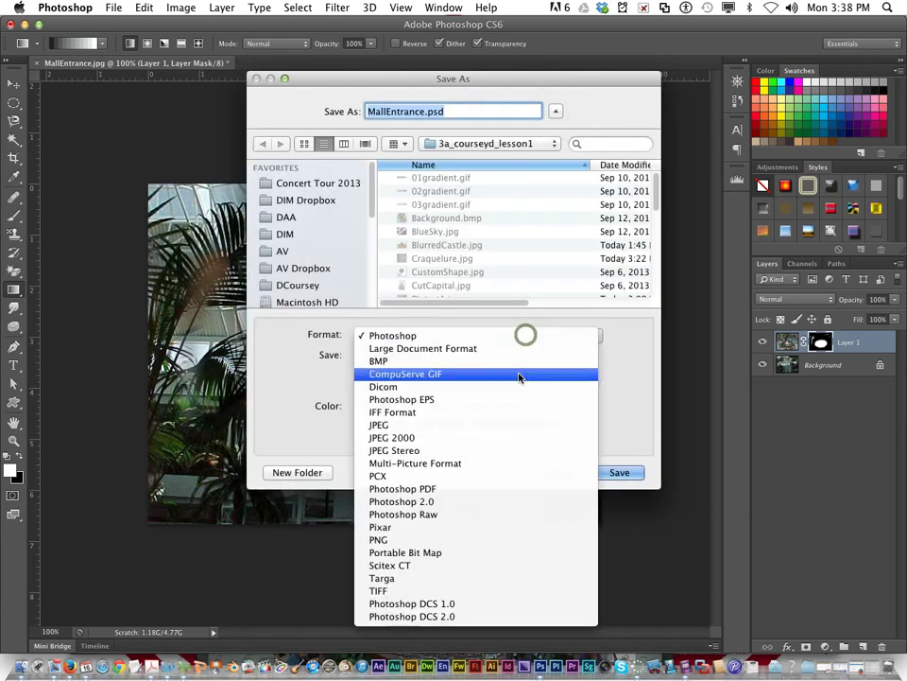
click(500, 425)
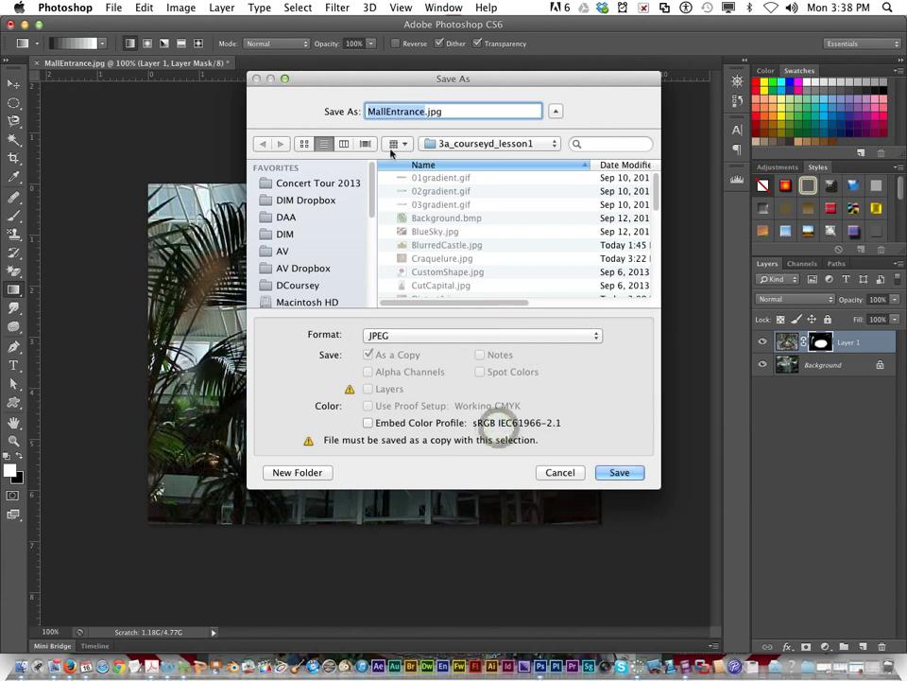
Name the copy MallMask.jpg and save it with Medium quality 5 and the Baseline ("Standard") format option
click(406, 116)
drag(387, 111, 424, 115)
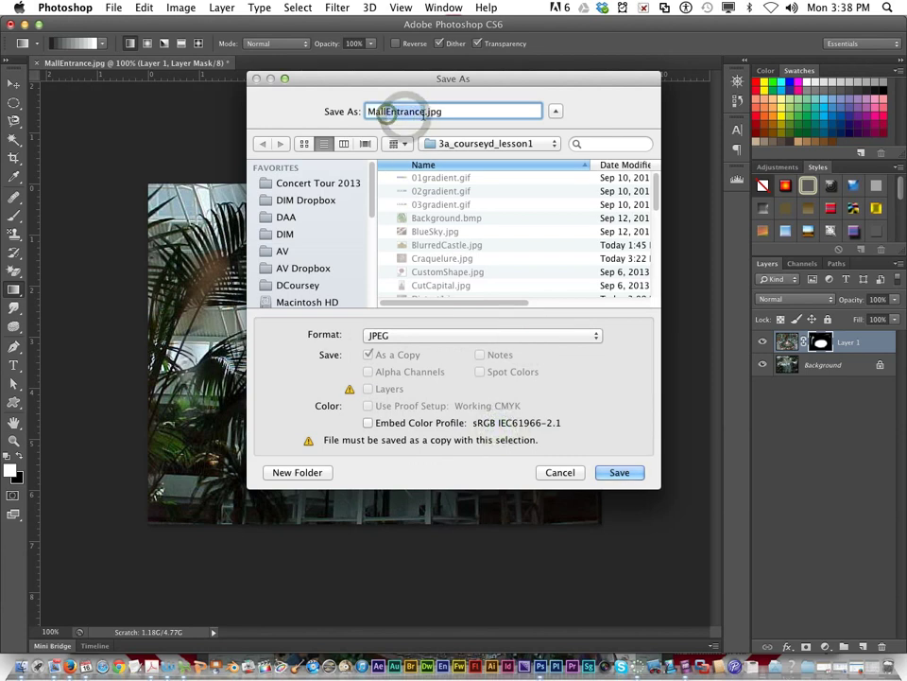
text(Ma)
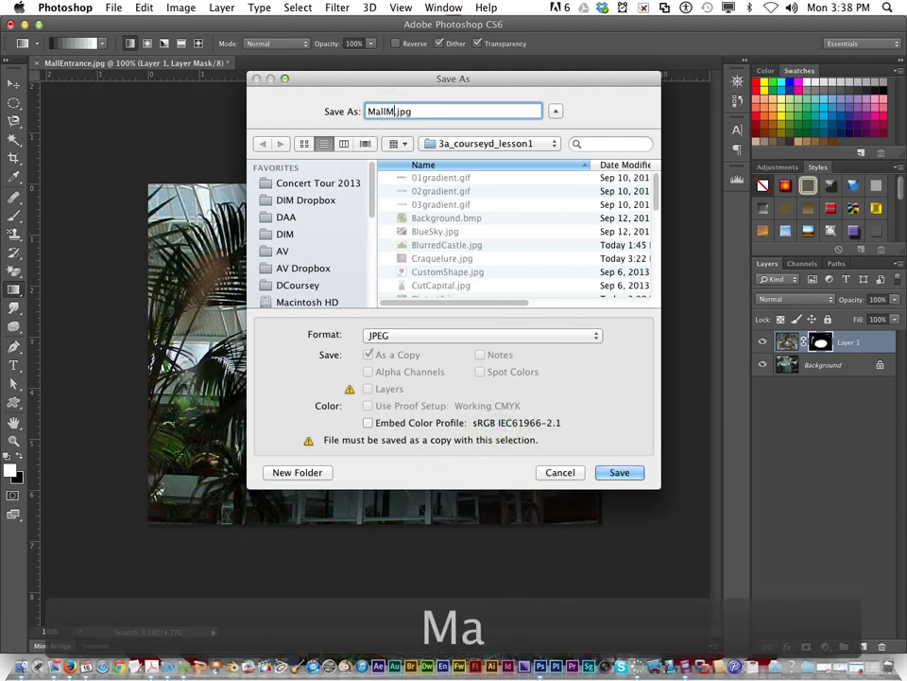
text(sk)
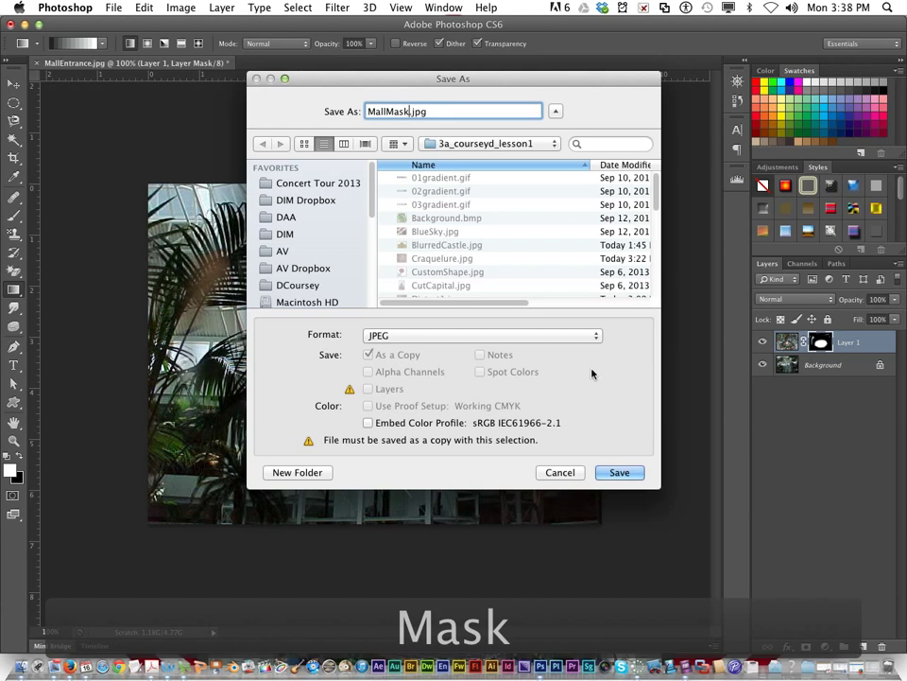
click(628, 473)
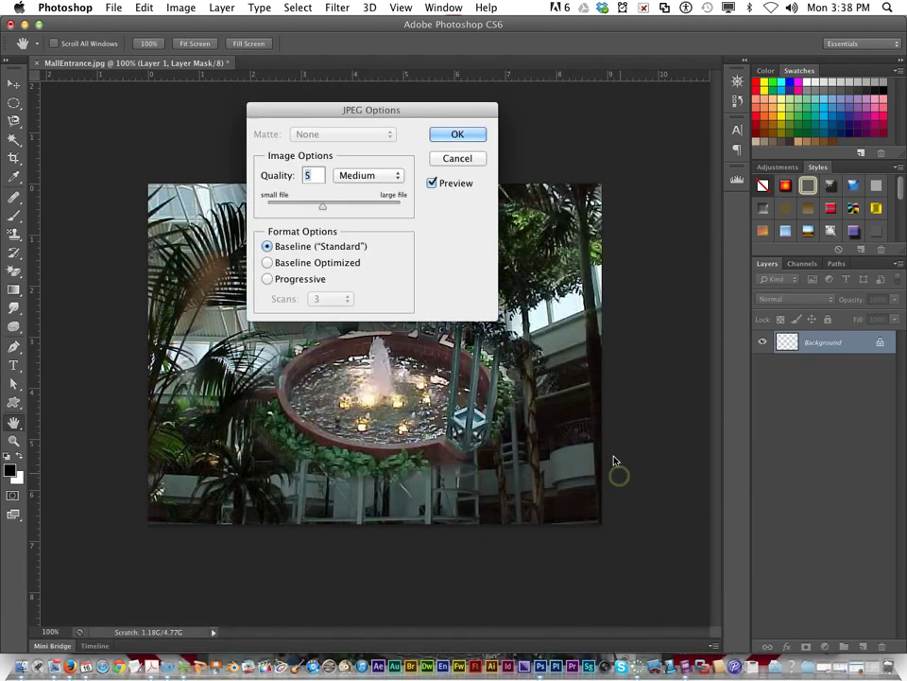
click(458, 134)
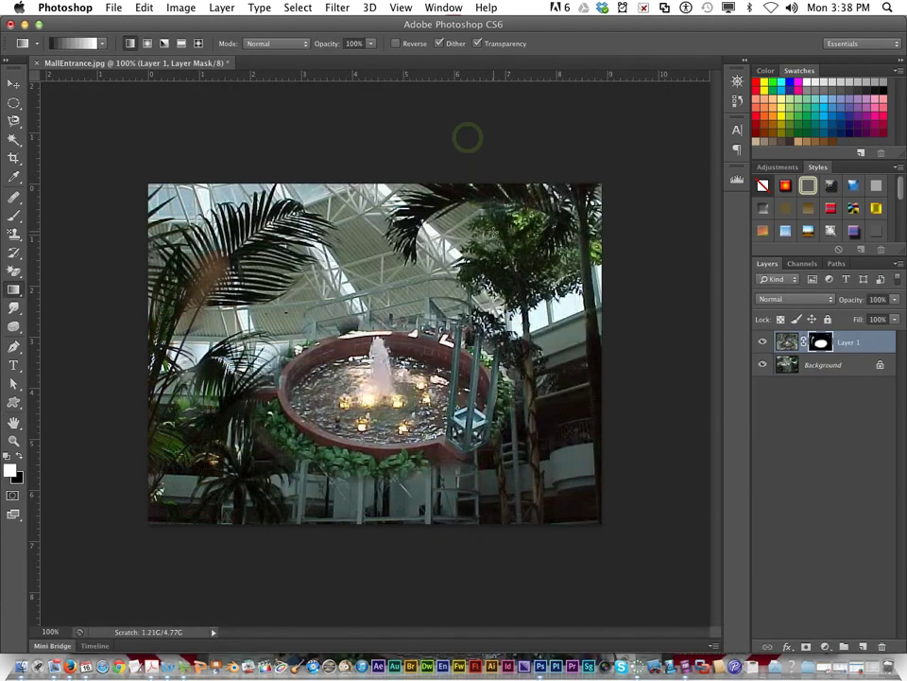